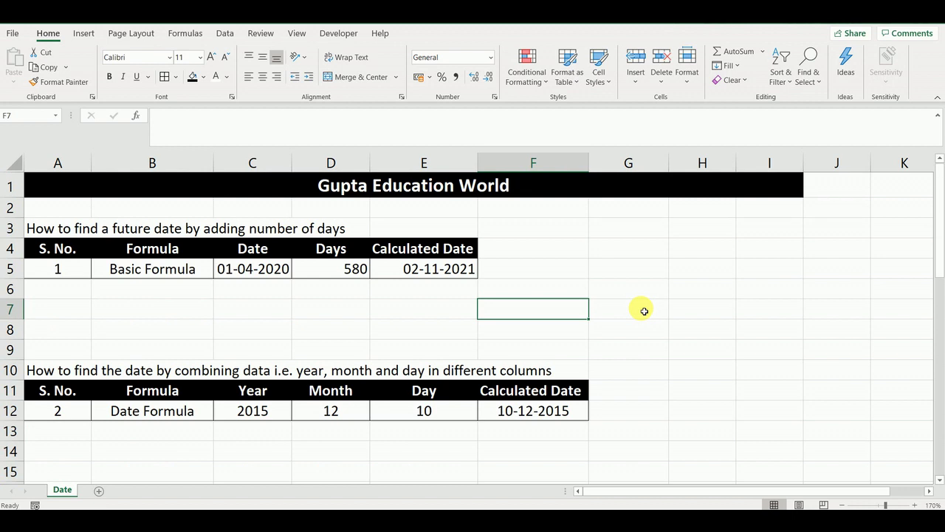
Examine the future-date table in rows 3 to 5, covering its date, number of days and calculated date
{"action": "left_click", "coordinate": [46, 232]}
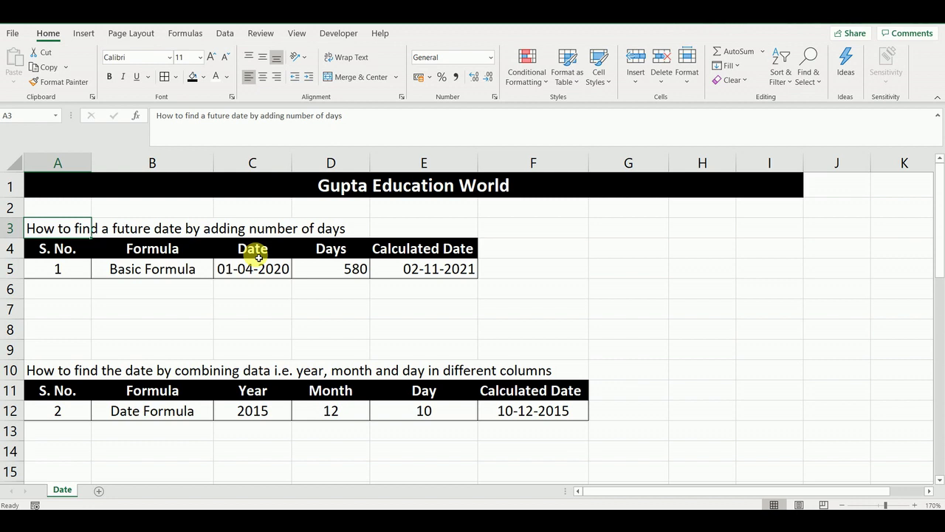
{"action": "key", "text": "Down"}
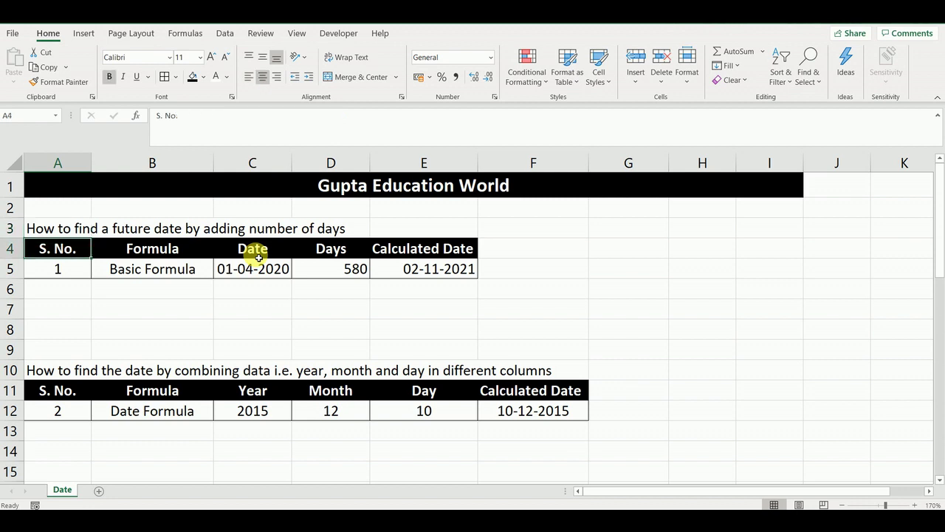
{"action": "key", "text": "Right"}
{"action": "key", "text": "Down"}
{"action": "key", "text": "Right"}
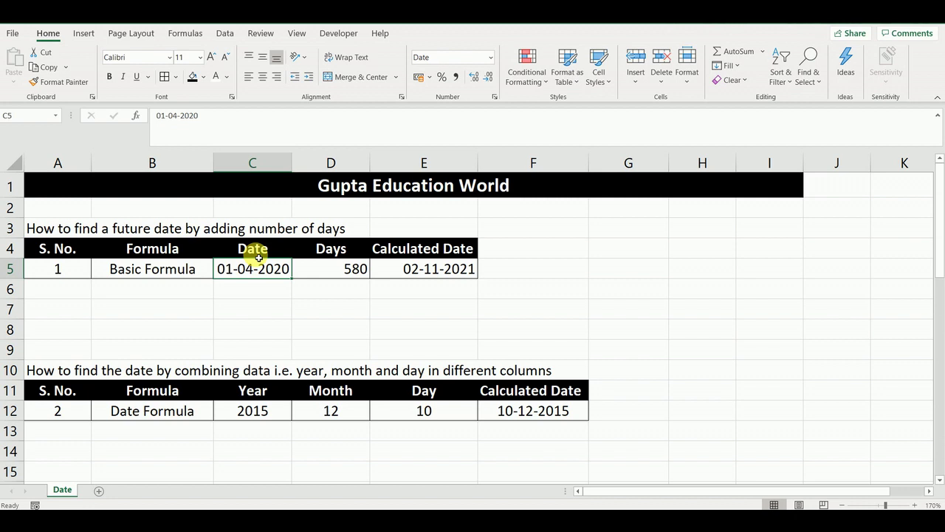
{"action": "key", "text": "Right"}
{"action": "key", "text": "Left"}
{"action": "key", "text": "Right"}
{"action": "key", "text": "Right"}
Enter the formula =C5+D5 in cell F5 to add the number of days to the date
{"action": "key", "text": "Right"}
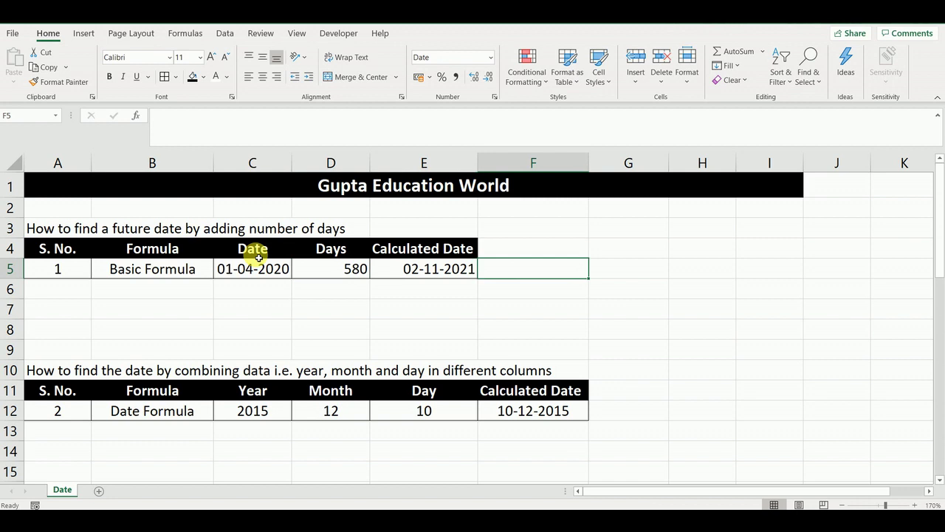
{"action": "type", "text": "="}
{"action": "key", "text": "Left"}
{"action": "key", "text": "Left"}
{"action": "key", "text": "Left"}
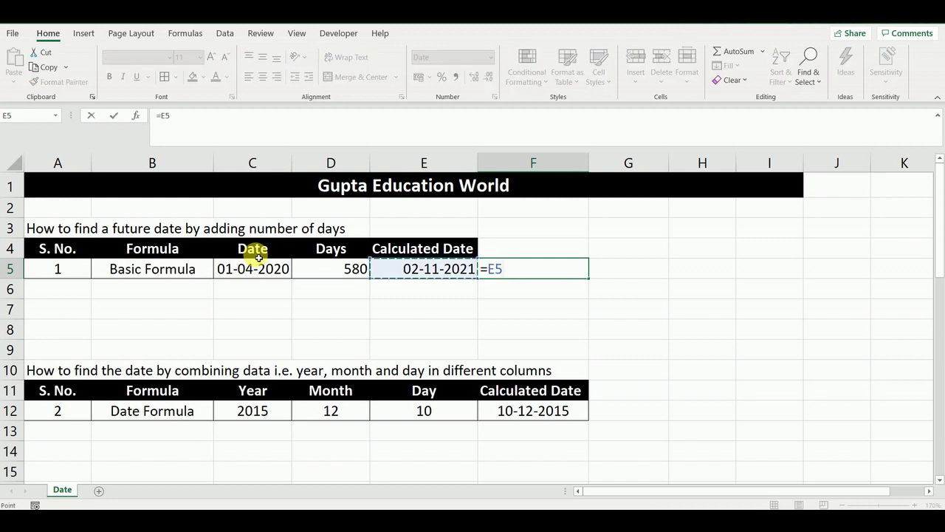
{"action": "type", "text": "+"}
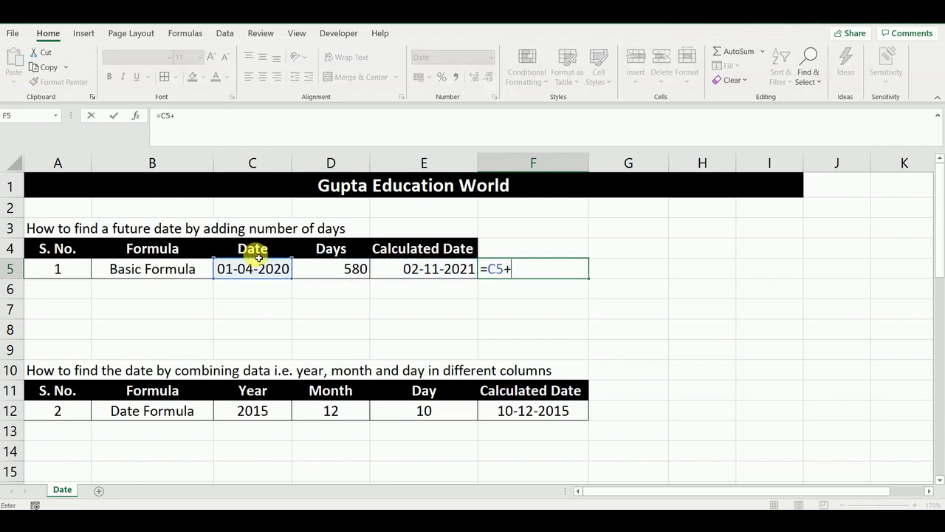
{"action": "key", "text": "Left"}
{"action": "key", "text": "Left"}
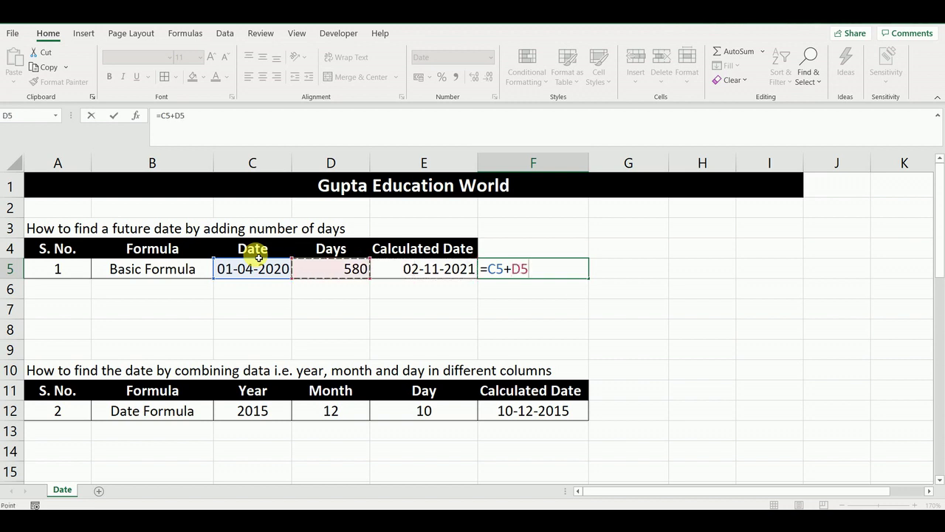
{"action": "key", "text": "Return"}
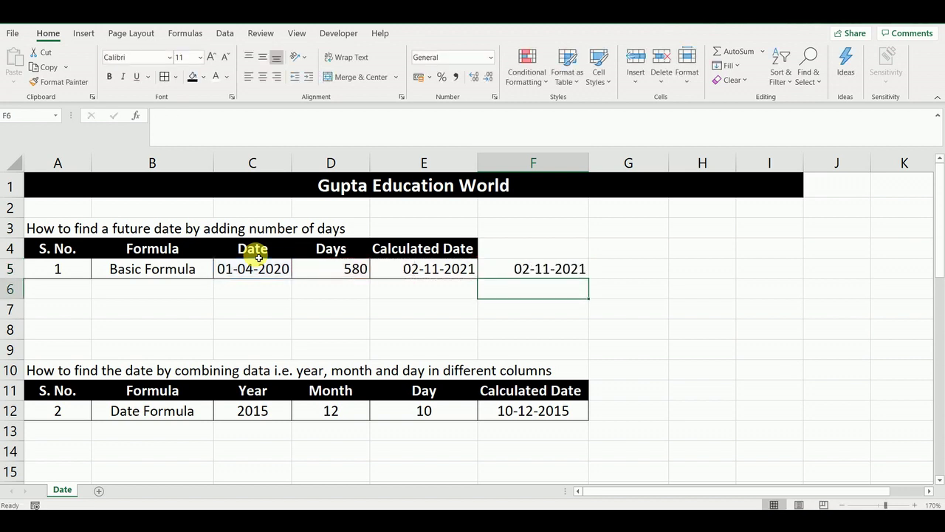
{"action": "key", "text": "Up"}
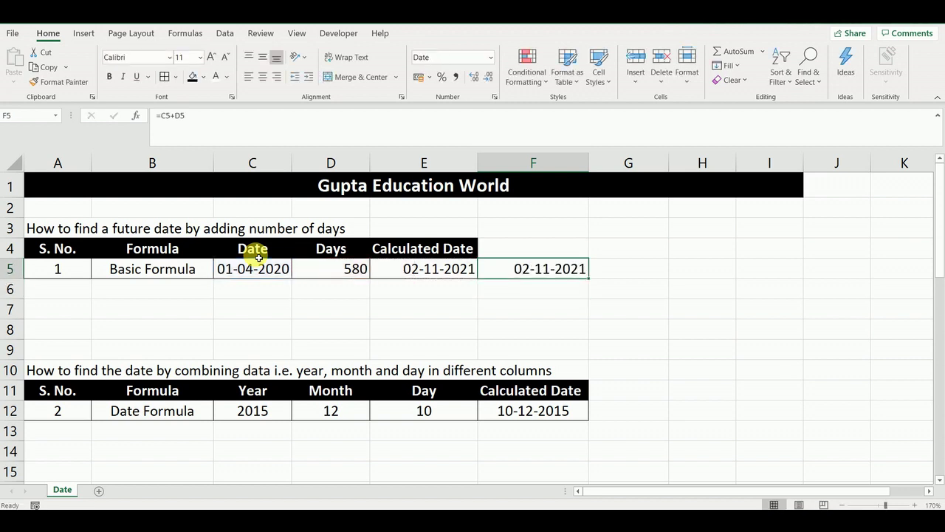
Examine the table in rows 10 to 12 that combines year, month and day into a calculated date
{"action": "key", "text": "Down"}
{"action": "key", "text": "Down"}
{"action": "key", "text": "Down"}
{"action": "key", "text": "Down"}
{"action": "key", "text": "Down"}
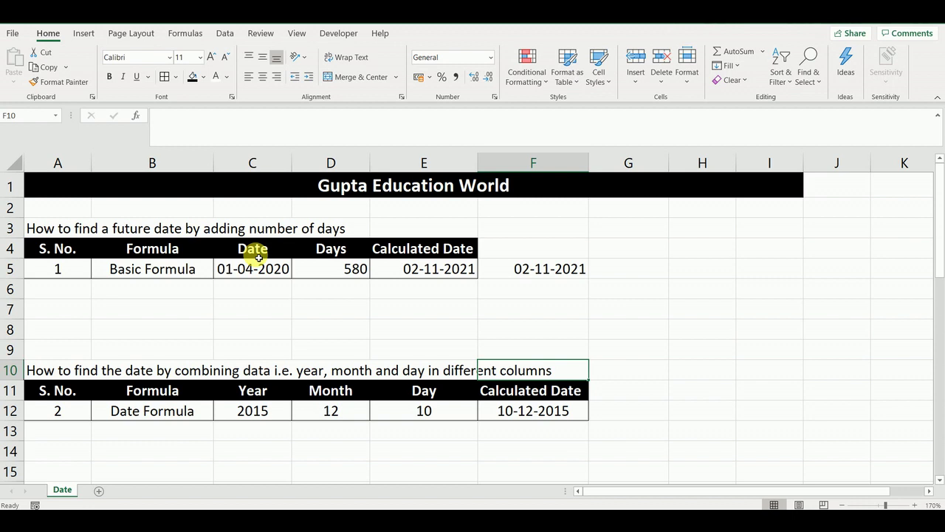
{"action": "key", "text": "Left"}
{"action": "key", "text": "Left"}
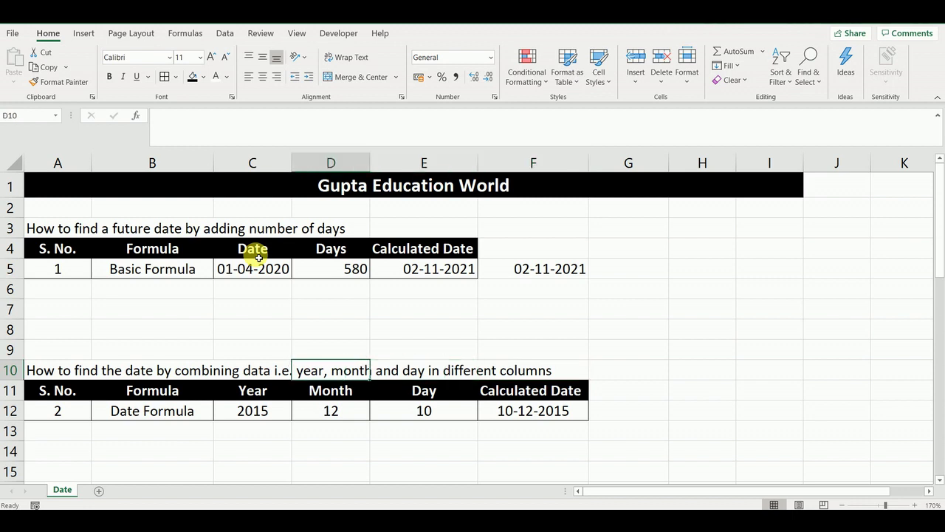
{"action": "key", "text": "Left"}
{"action": "key", "text": "Down"}
{"action": "key", "text": "Down"}
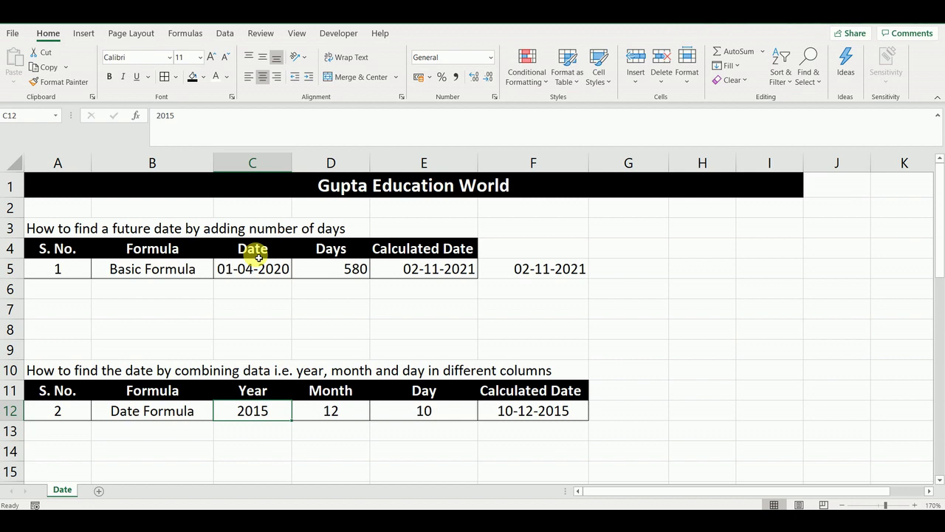
{"action": "key", "text": "Right"}
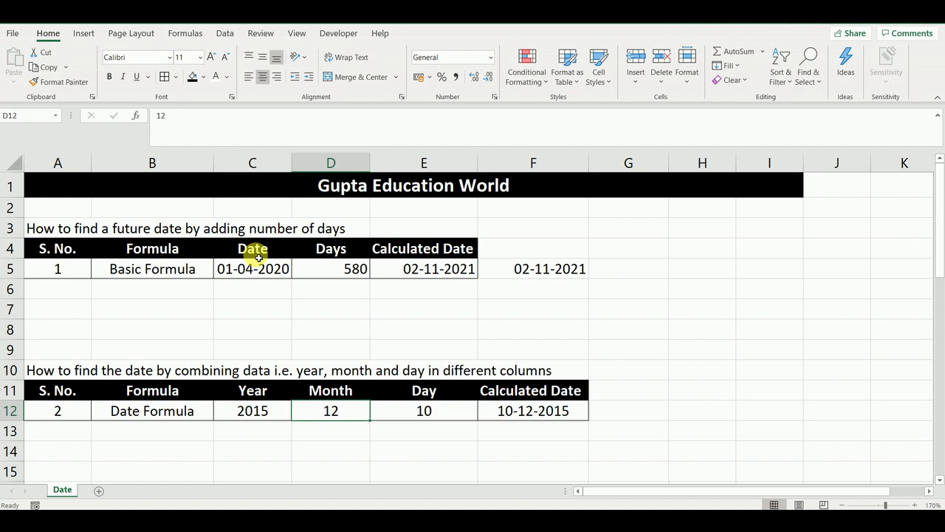
{"action": "key", "text": "Right"}
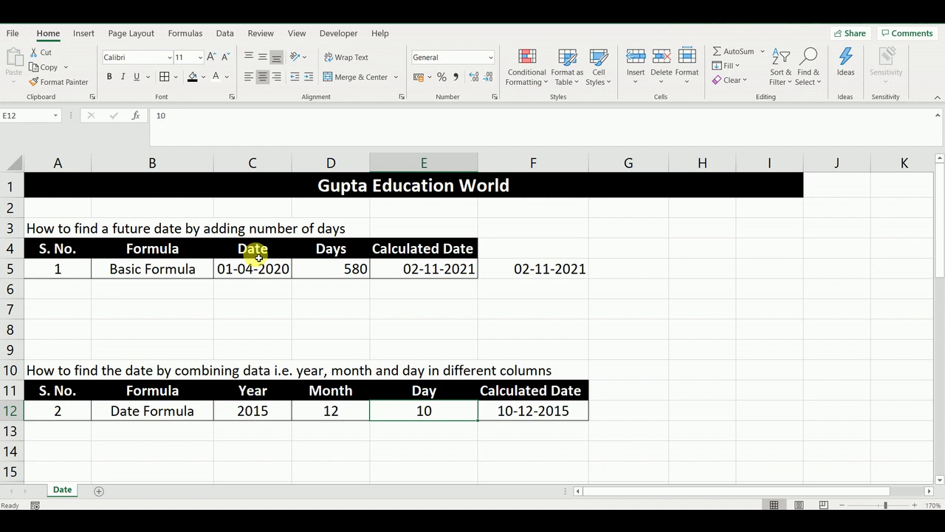
{"action": "key", "text": "Right"}
Begin a DATE formula in cell G12 with C12 as the year argument
{"action": "key", "text": "Right"}
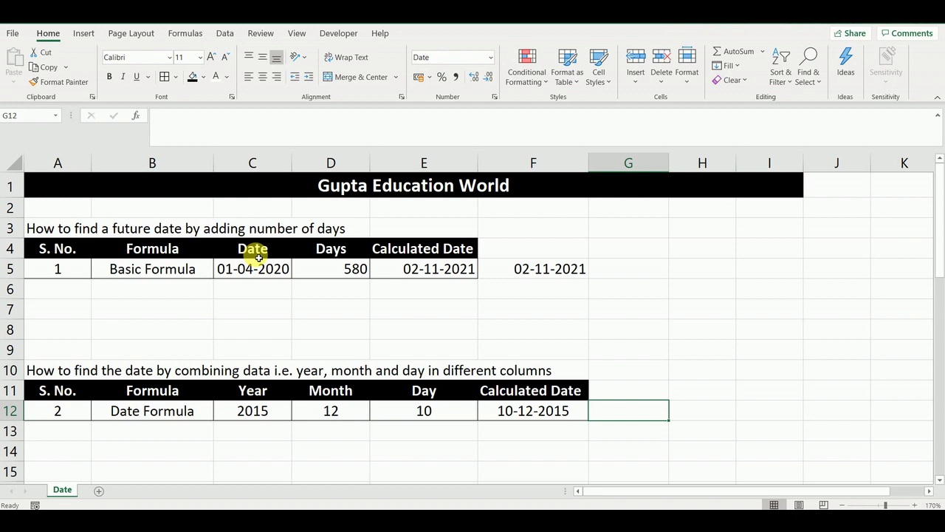
{"action": "type", "text": "=dte"}
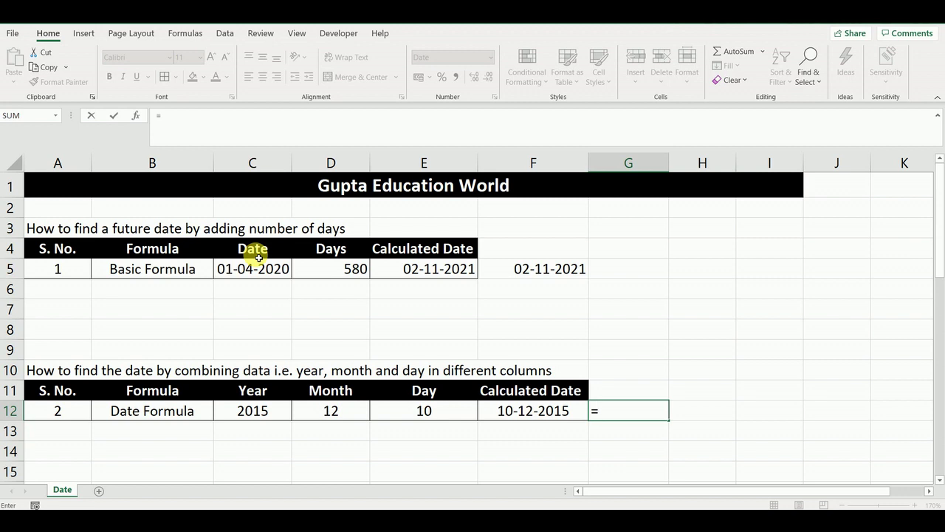
{"action": "key", "text": "BackSpace"}
{"action": "key", "text": "BackSpace"}
{"action": "type", "text": "a"}
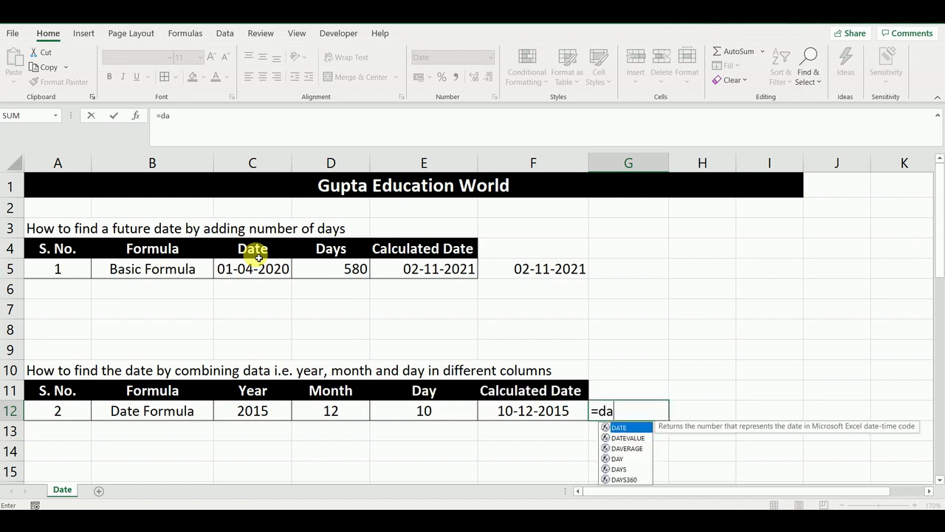
{"action": "type", "text": "te("}
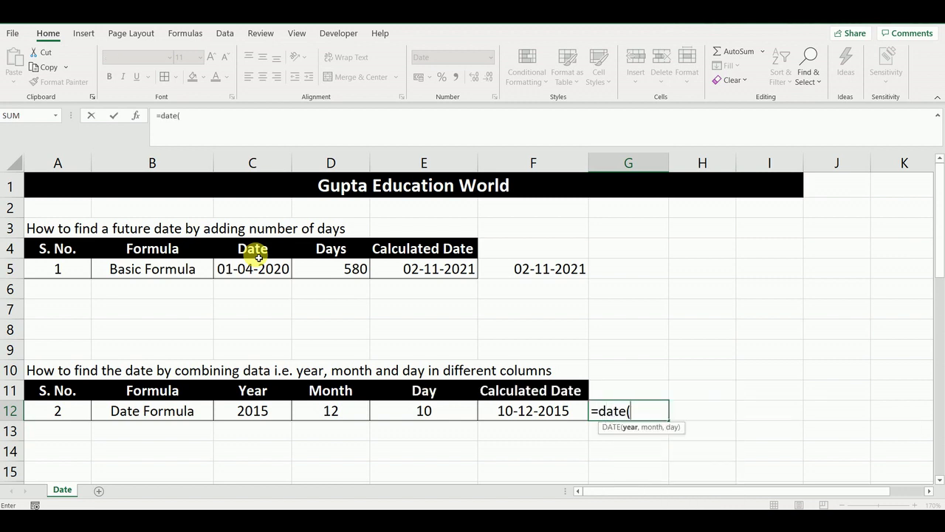
{"action": "key", "text": "Left"}
{"action": "key", "text": "Left"}
{"action": "key", "text": "Left"}
{"action": "key", "text": "Left"}
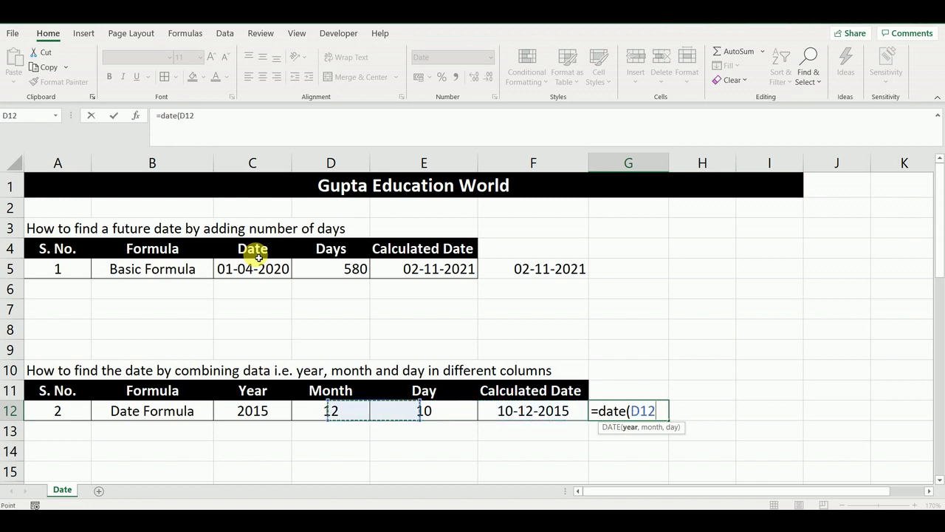
{"action": "type", "text": ","}
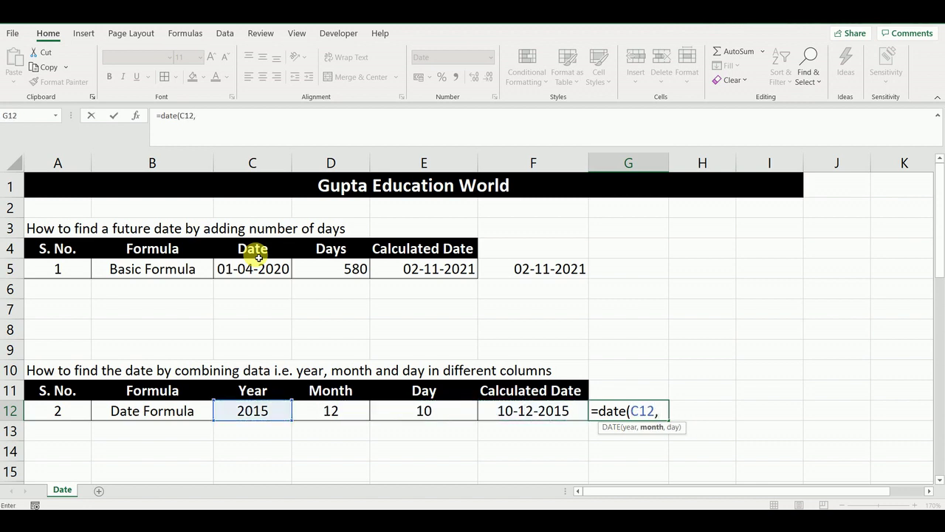
Complete the DATE formula in G12 with D12 as the month and E12 as the day
{"action": "key", "text": "Left"}
{"action": "key", "text": "Left"}
{"action": "key", "text": "Left"}
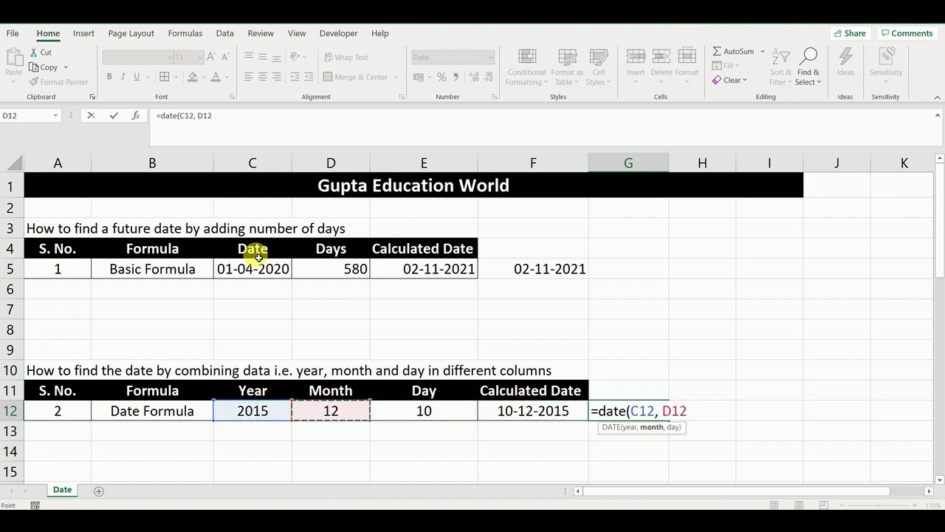
{"action": "type", "text": ","}
{"action": "key", "text": "Left"}
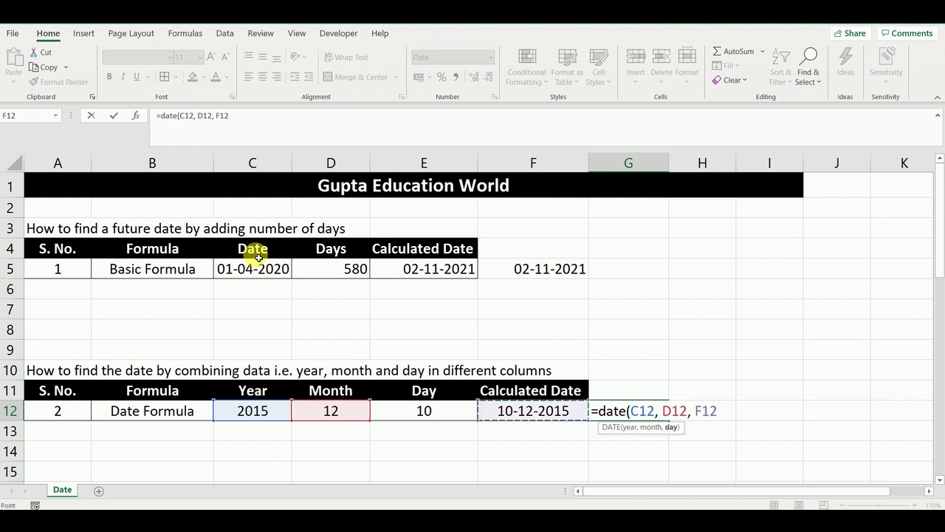
{"action": "key", "text": "Left"}
{"action": "type", "text": ")"}
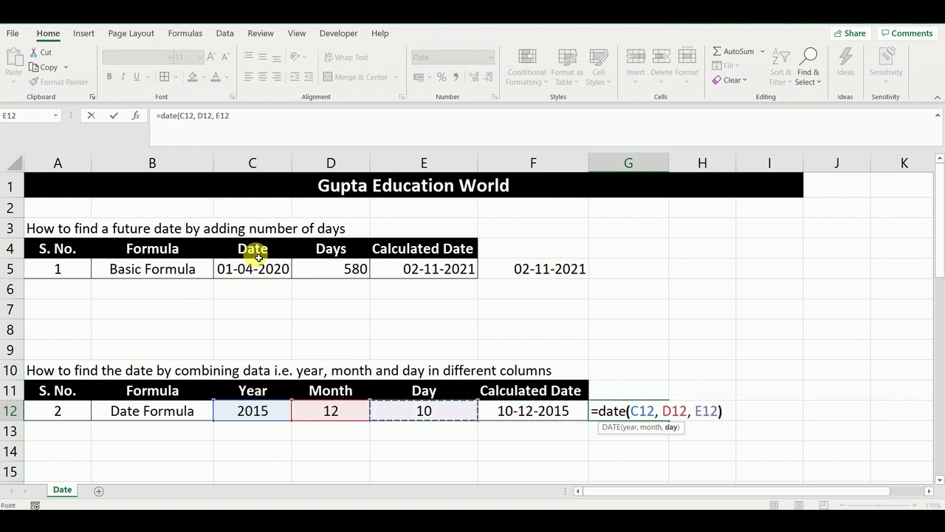
{"action": "key", "text": "Return"}
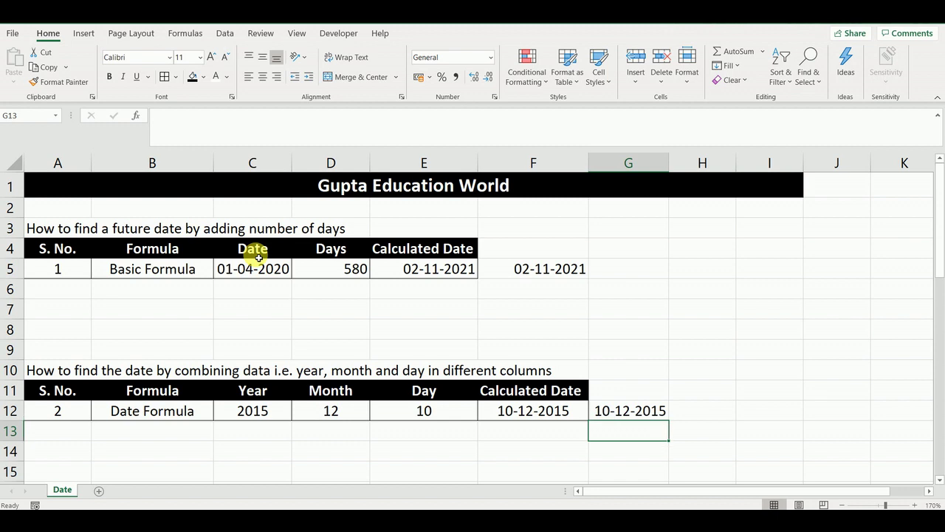
{"action": "key", "text": "Up"}
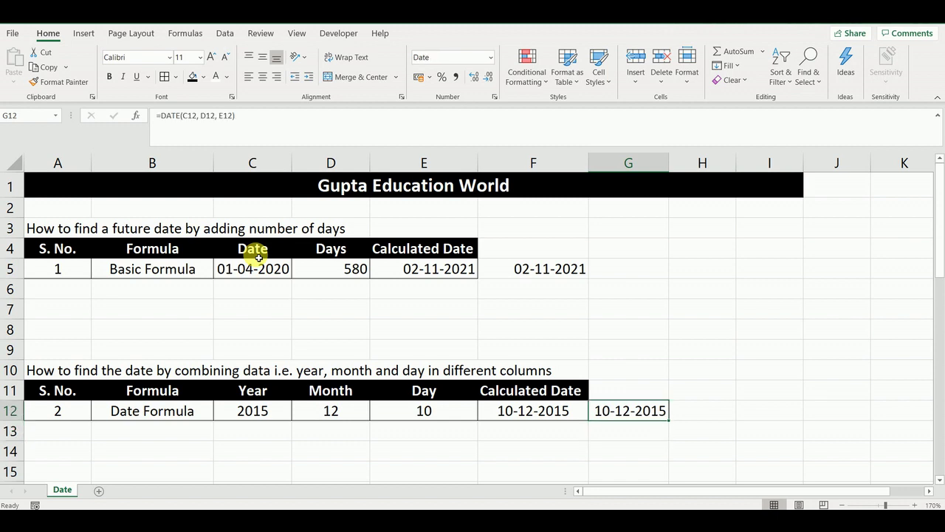
Begin a DAYS formula in cell G19, in the row for the number of days between two dates
{"action": "key", "text": "Down"}
{"action": "key", "text": "Down"}
{"action": "key", "text": "Down"}
{"action": "key", "text": "Down"}
{"action": "key", "text": "Down"}
{"action": "key", "text": "Down"}
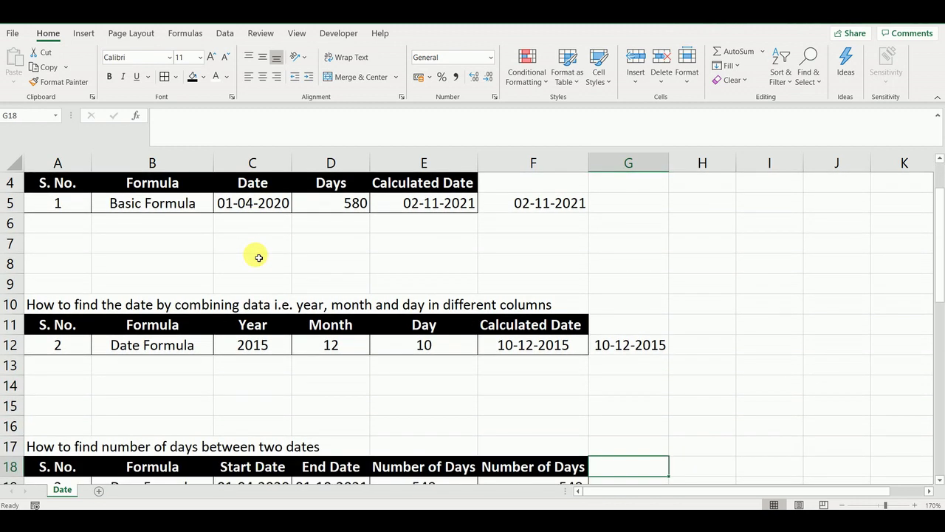
{"action": "key", "text": "Down"}
{"action": "key", "text": "Down"}
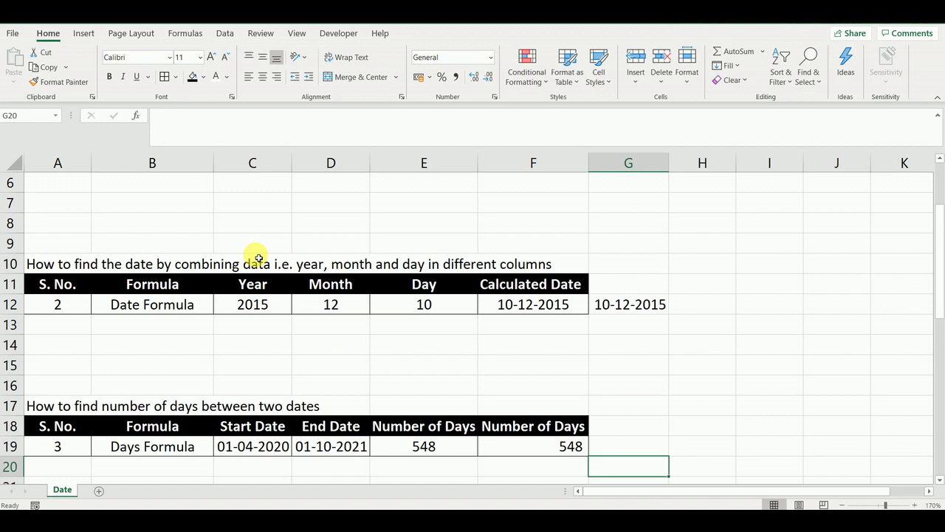
{"action": "key", "text": "Up"}
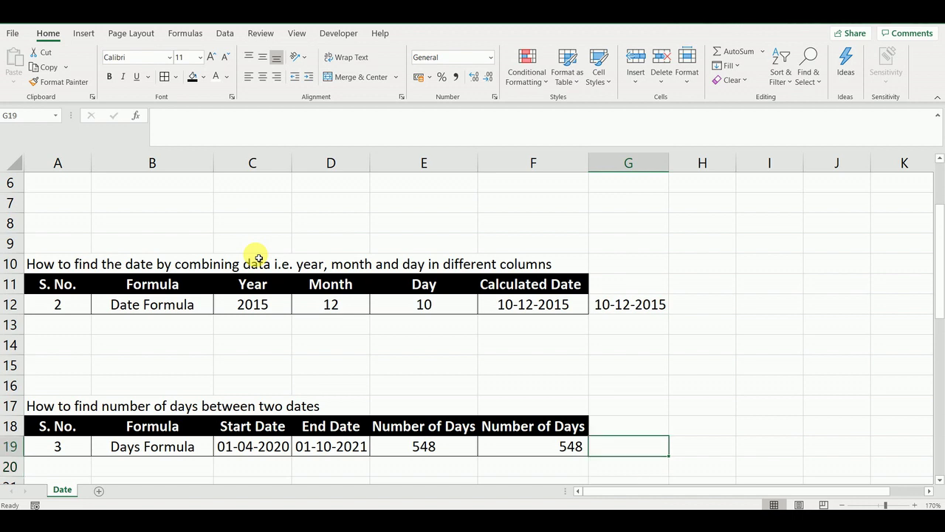
{"action": "type", "text": "=d"}
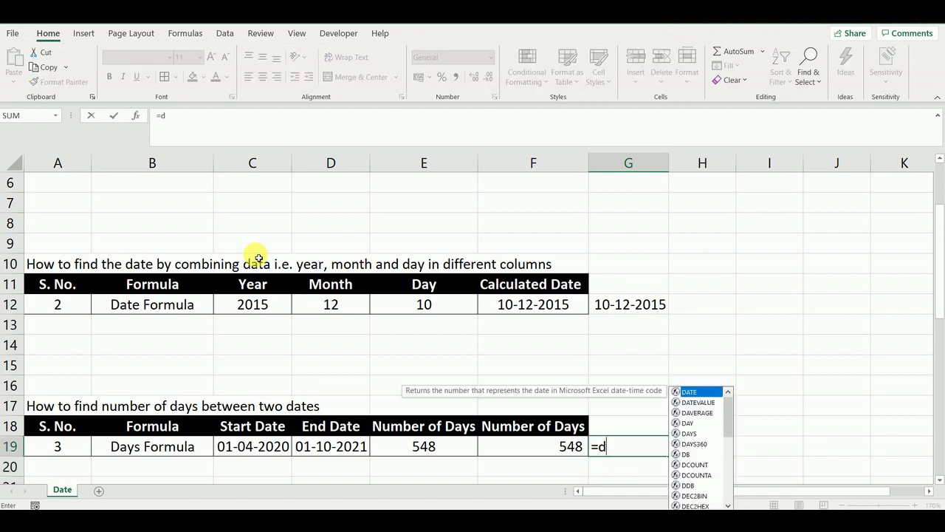
{"action": "type", "text": "ay("}
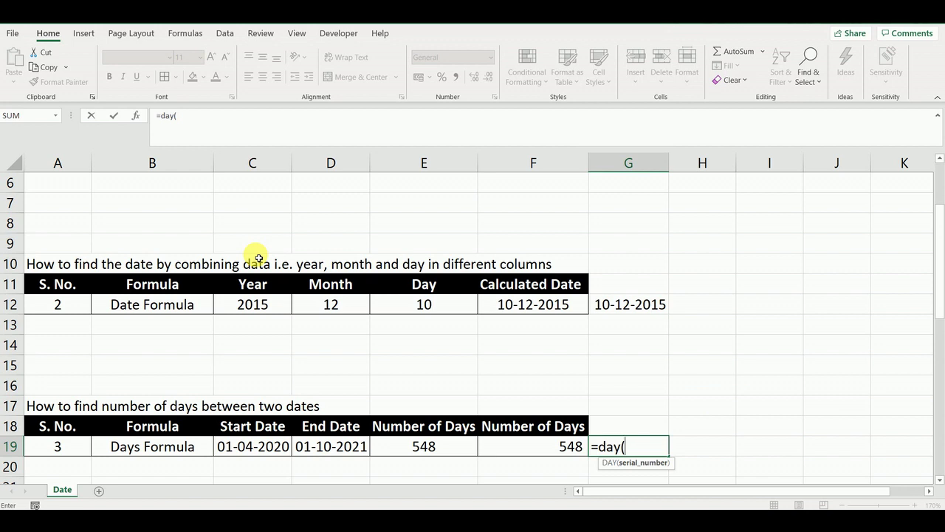
{"action": "key", "text": "BackSpace"}
{"action": "type", "text": "s"}
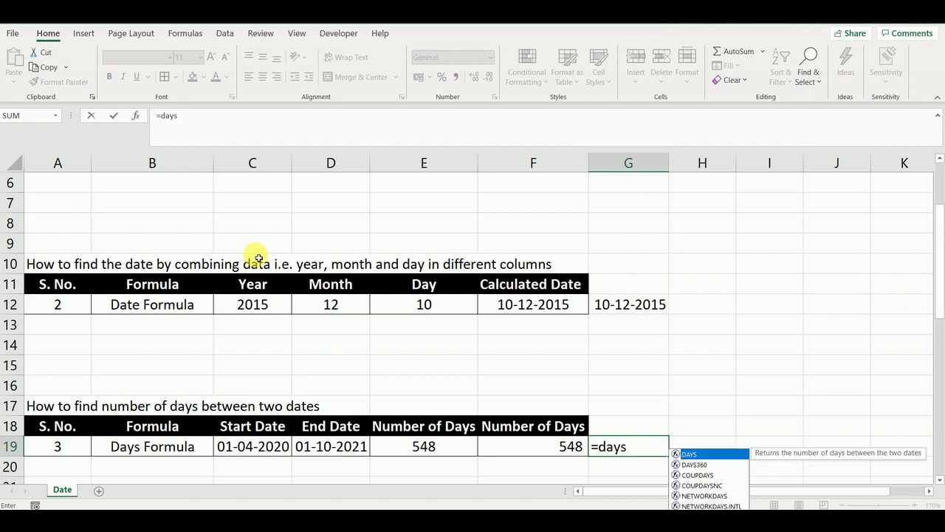
{"action": "type", "text": "("}
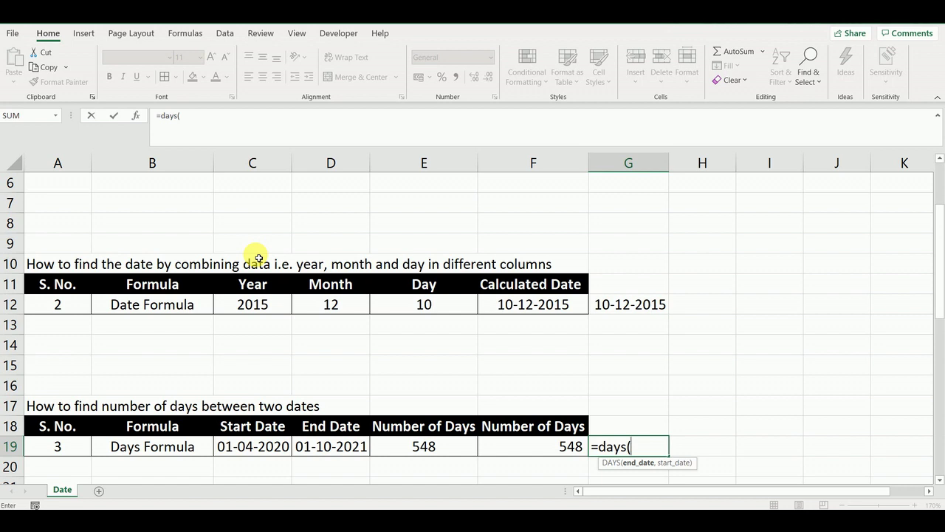
Complete the DAYS formula in G19 with D19 as the end date and C19 as the start date
{"action": "key", "text": "Left"}
{"action": "key", "text": "Left"}
{"action": "key", "text": "Left"}
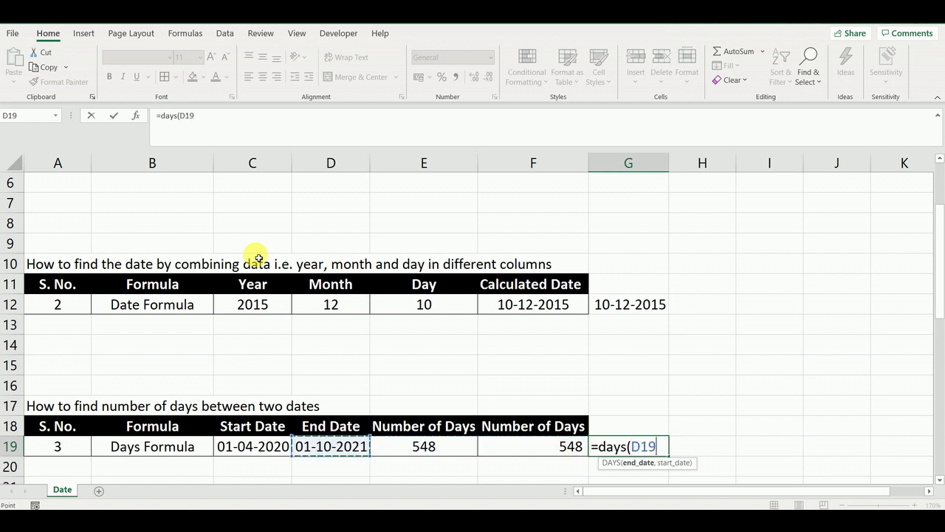
{"action": "type", "text": ","}
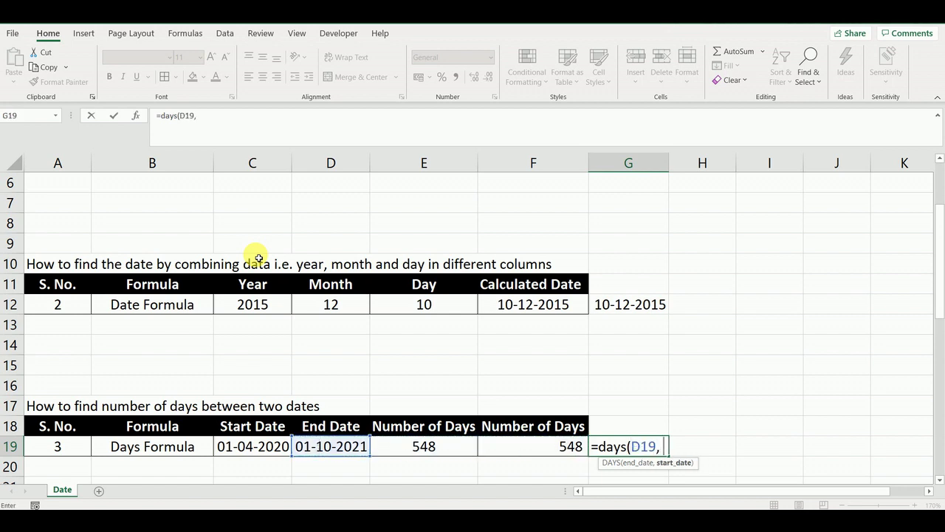
{"action": "key", "text": "Left"}
{"action": "key", "text": "Left"}
{"action": "key", "text": "Left"}
{"action": "key", "text": "Left"}
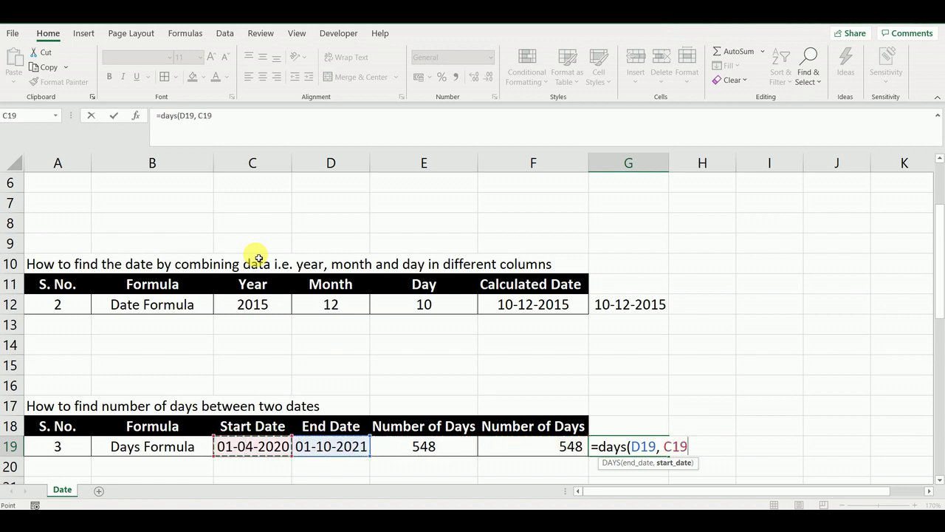
{"action": "type", "text": ")"}
{"action": "key", "text": "Return"}
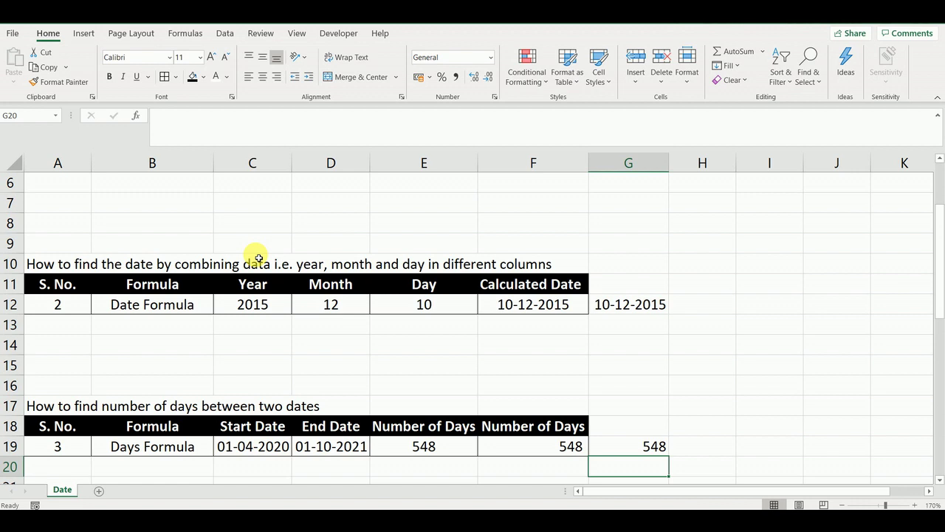
Review the DAYS formula in G19 and the start date it refers to in C19
{"action": "key", "text": "Up"}
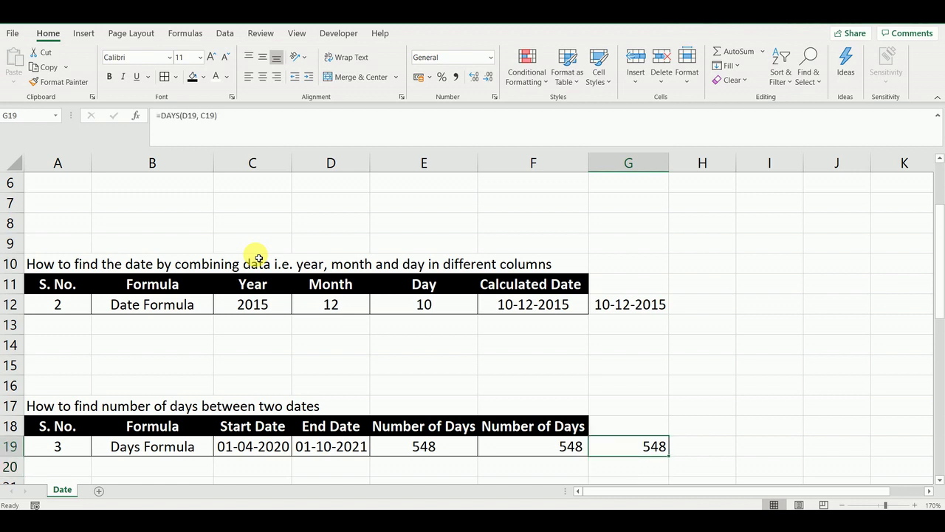
{"action": "key", "text": "Left"}
{"action": "key", "text": "Left"}
{"action": "key", "text": "Left"}
{"action": "key", "text": "Left"}
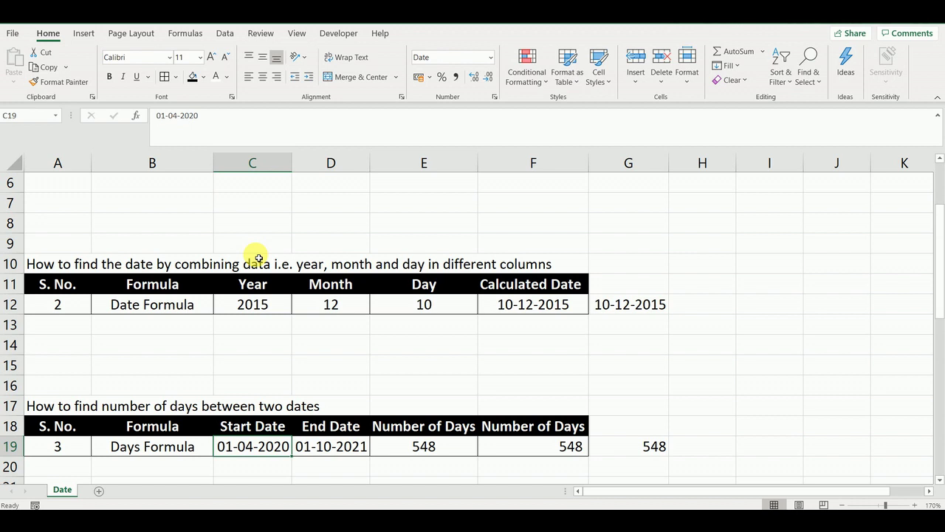
Begin a subtraction formula in cell H19 with the end date in D19 as its first term
{"action": "key", "text": "Right"}
{"action": "key", "text": "Right"}
{"action": "key", "text": "Right"}
{"action": "key", "text": "Right"}
{"action": "key", "text": "Right"}
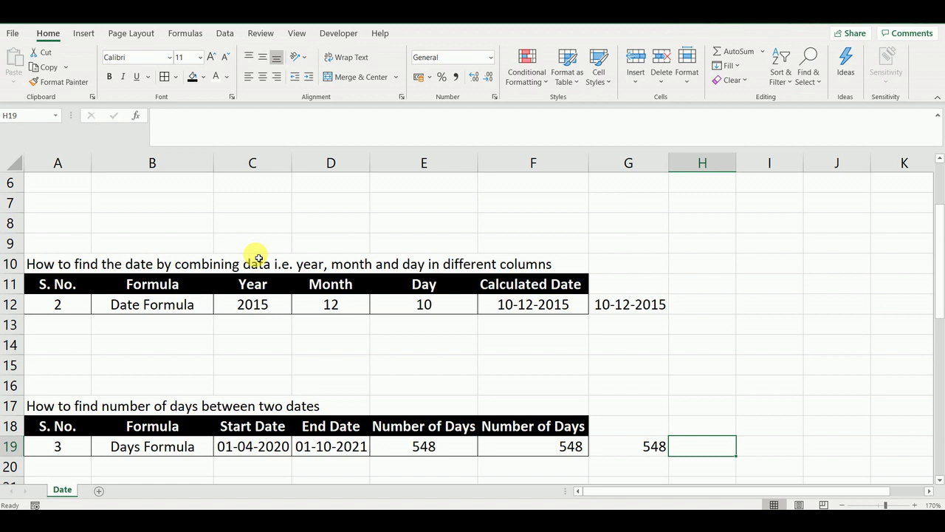
{"action": "type", "text": "="}
{"action": "key", "text": "Left"}
{"action": "key", "text": "Left"}
{"action": "key", "text": "Left"}
{"action": "key", "text": "Left"}
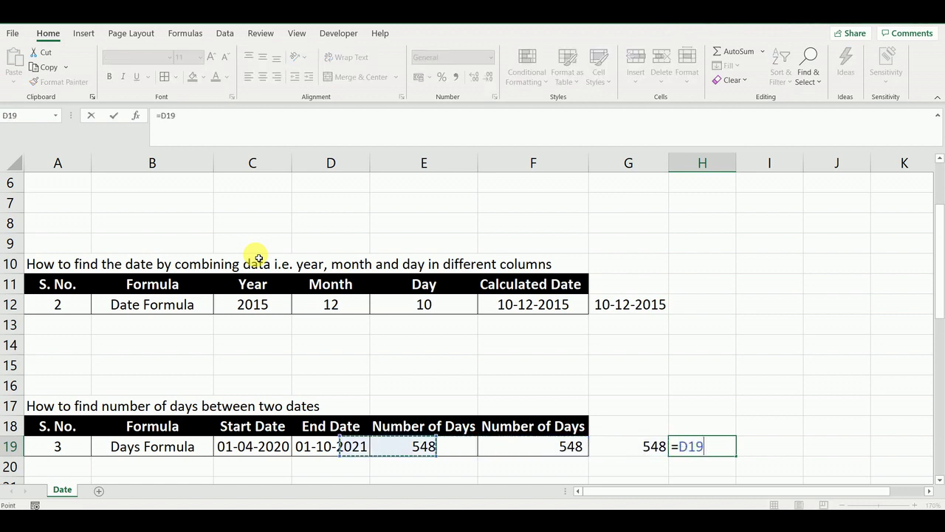
Complete the formula in H19 by subtracting the start date in C19
{"action": "type", "text": "-"}
{"action": "key", "text": "Left"}
{"action": "key", "text": "Left"}
{"action": "key", "text": "Left"}
{"action": "key", "text": "Left"}
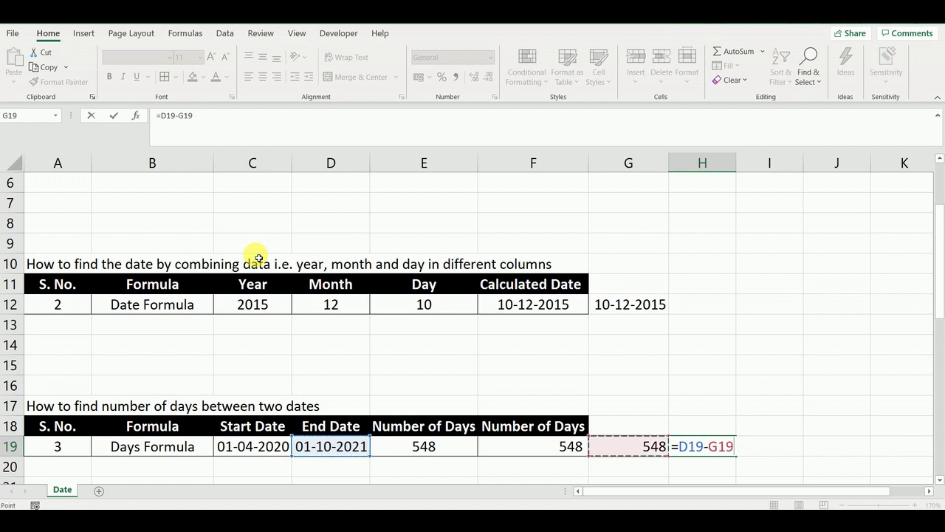
{"action": "key", "text": "Left"}
{"action": "key", "text": "Return"}
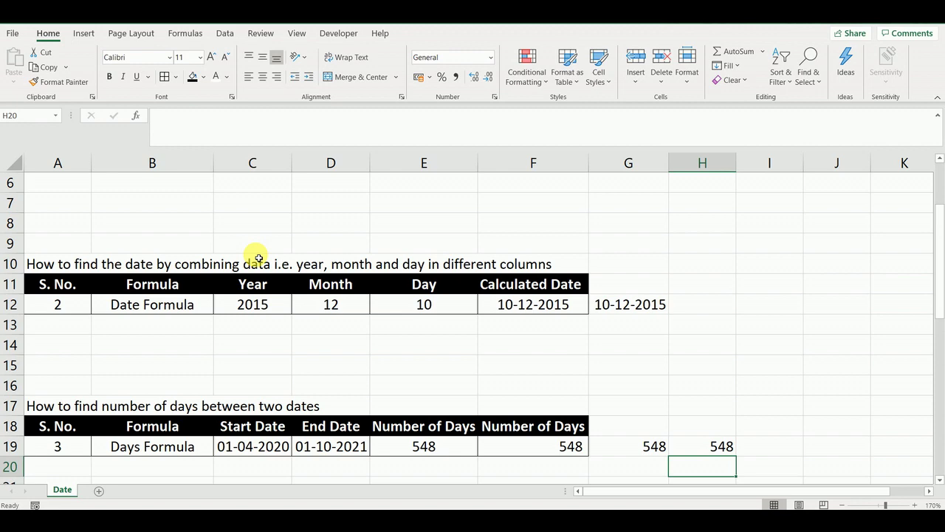
Examine the table in rows 24 to 26 that finds the years, months and days between two dates
{"action": "key", "text": "Down"}
{"action": "key", "text": "Down"}
{"action": "key", "text": "Down"}
{"action": "key", "text": "Down"}
{"action": "key", "text": "Down"}
{"action": "key", "text": "Down"}
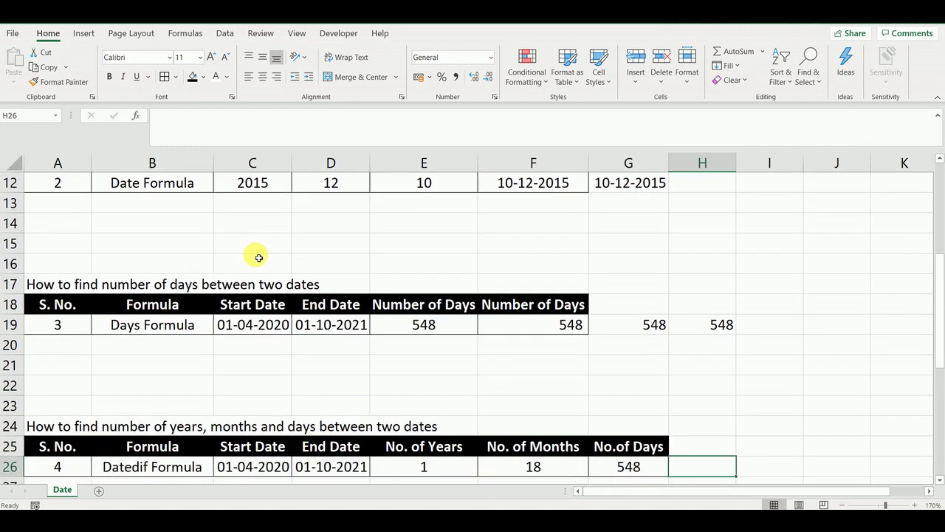
{"action": "key", "text": "Down"}
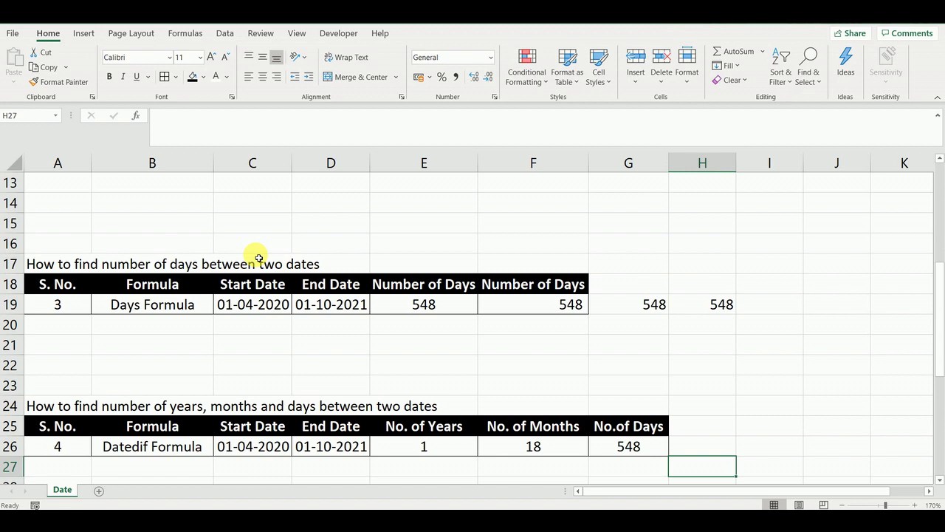
{"action": "key", "text": "Left"}
{"action": "key", "text": "Left"}
{"action": "key", "text": "Left"}
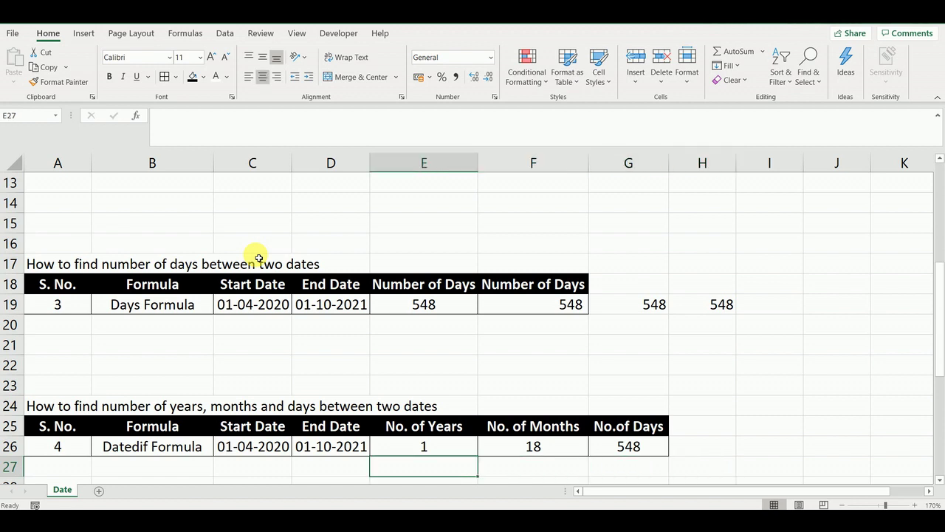
{"action": "key", "text": "Left"}
{"action": "key", "text": "Left"}
{"action": "key", "text": "Up"}
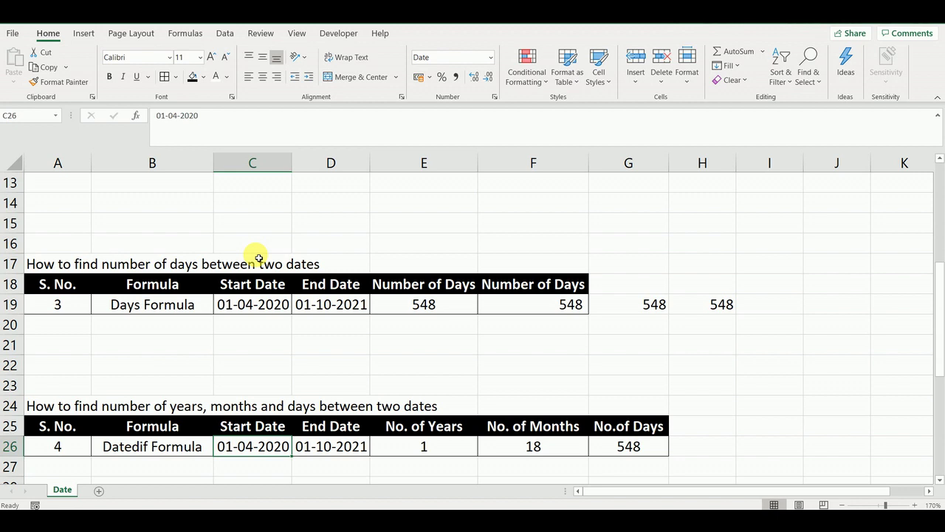
{"action": "key", "text": "Right"}
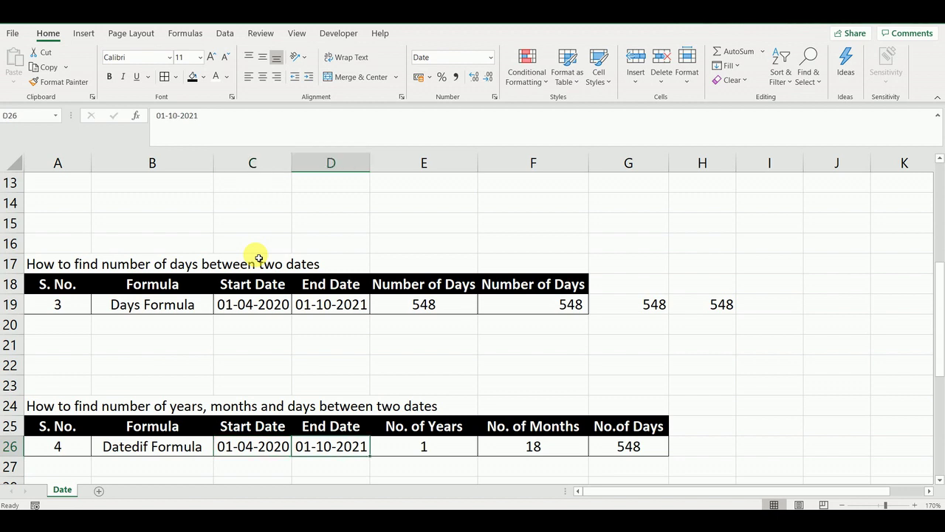
{"action": "key", "text": "Up"}
{"action": "key", "text": "Right"}
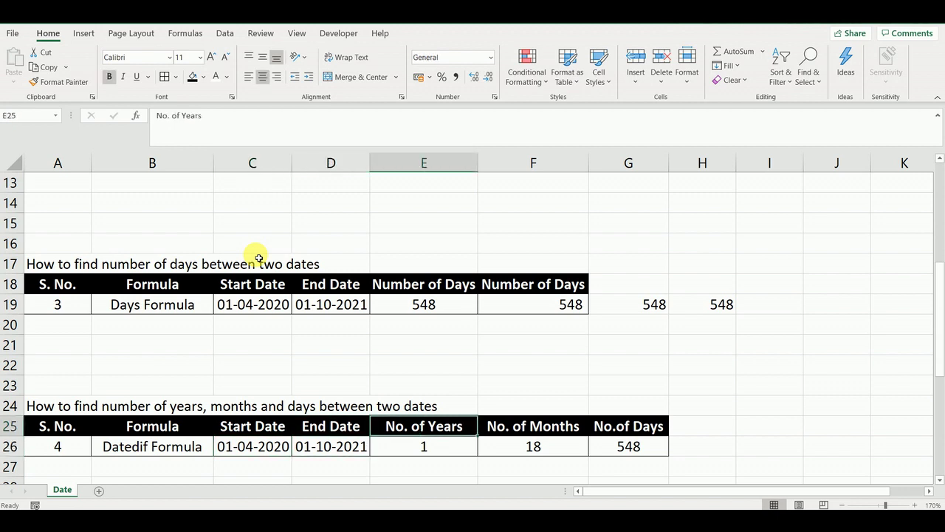
{"action": "key", "text": "Right"}
{"action": "key", "text": "Right"}
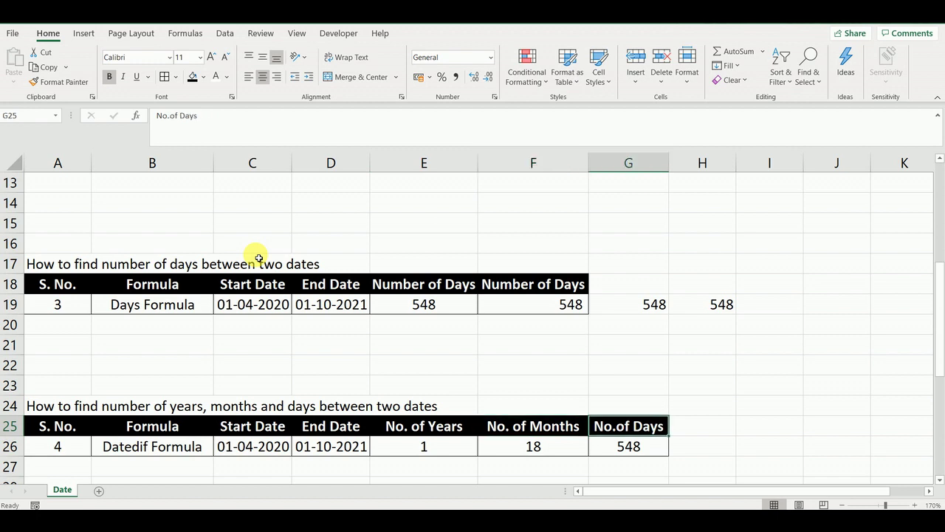
{"action": "key", "text": "Left"}
{"action": "key", "text": "Left"}
{"action": "key", "text": "Left"}
{"action": "key", "text": "Left"}
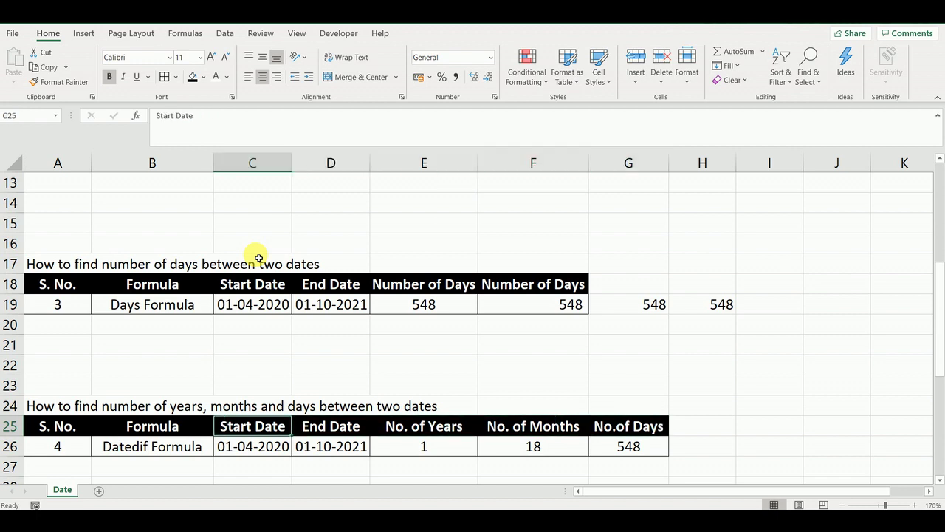
Begin a DATEDIF formula in cell E27, in the column for the number of years
{"action": "key", "text": "Down"}
{"action": "key", "text": "Down"}
{"action": "key", "text": "Right"}
{"action": "key", "text": "Right"}
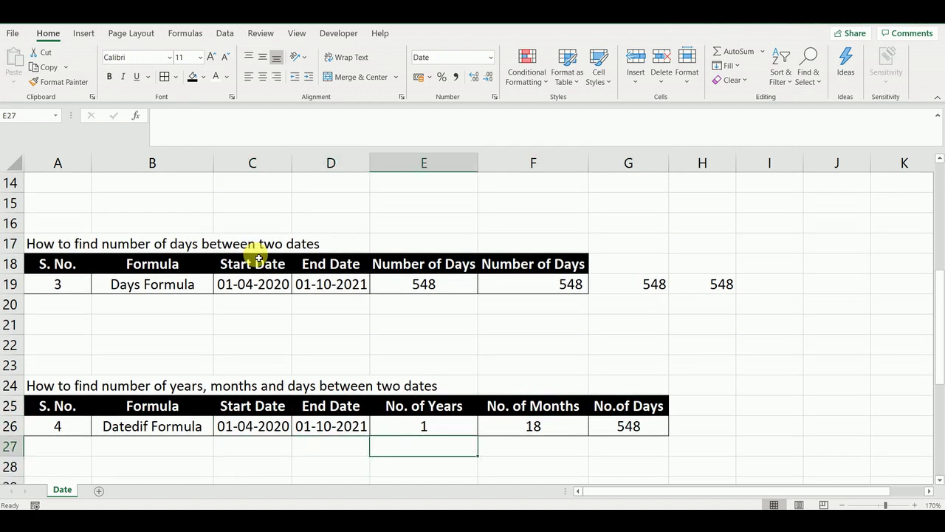
{"action": "type", "text": "="}
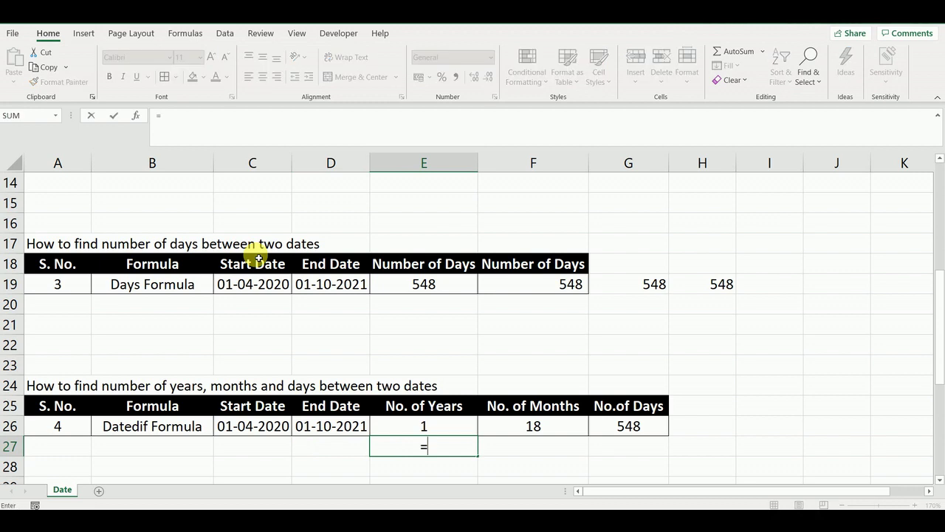
{"action": "type", "text": "date"}
{"action": "type", "text": "d"}
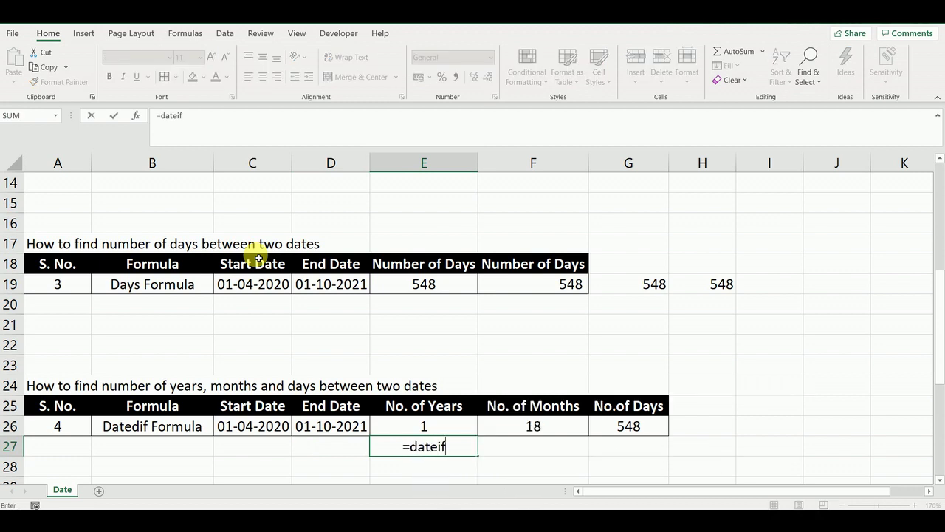
{"action": "key", "text": "BackSpace"}
{"action": "type", "text": "dif("}
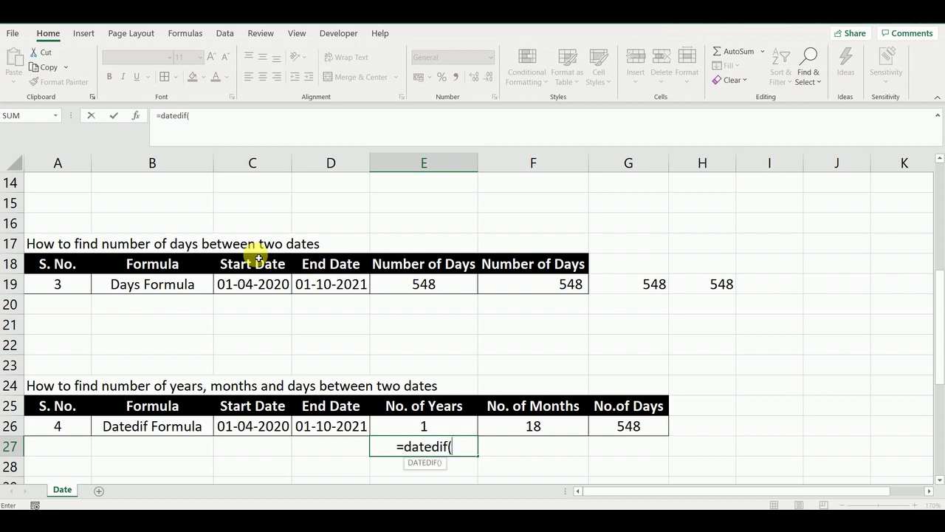
Complete the DATEDIF formula in E27 with C26 as the start date, D26 as the end date and "y" as the unit
{"action": "key", "text": "Up"}
{"action": "key", "text": "Left"}
{"action": "key", "text": "Left"}
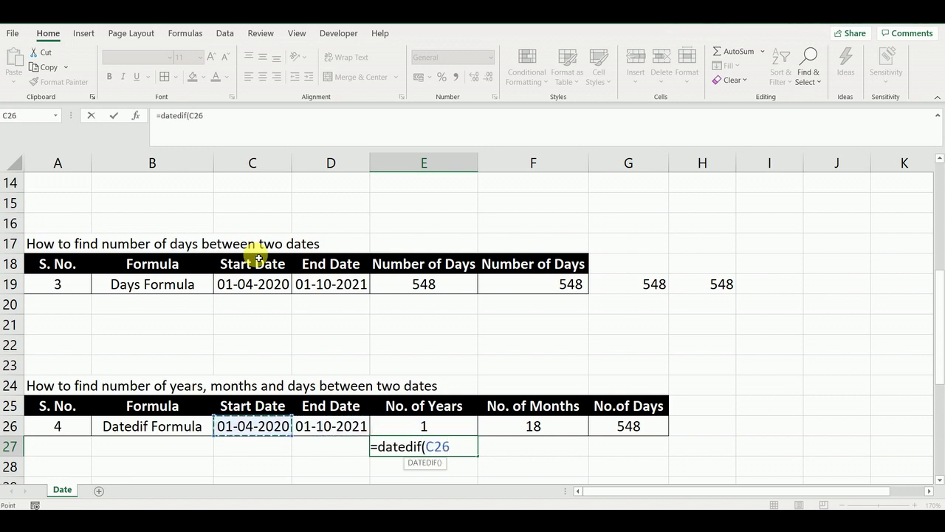
{"action": "type", "text": ","}
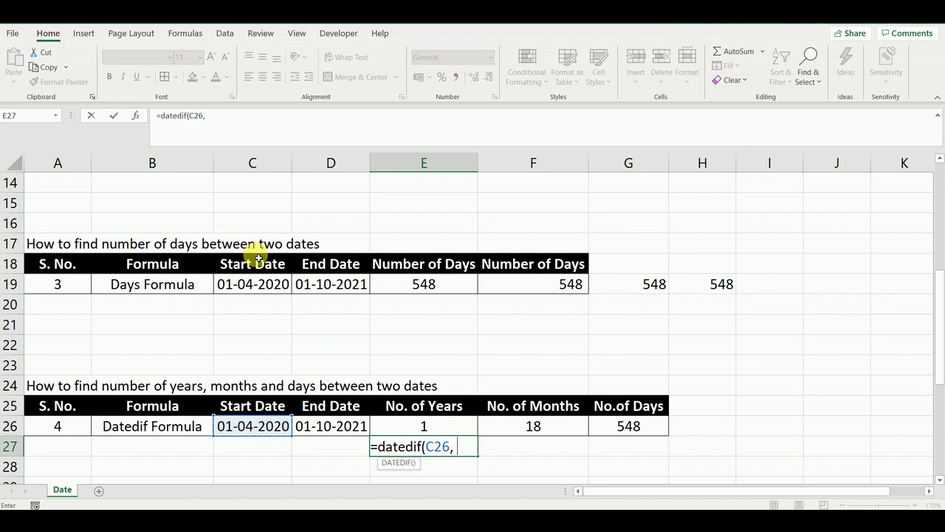
{"action": "key", "text": "Up"}
{"action": "key", "text": "Left"}
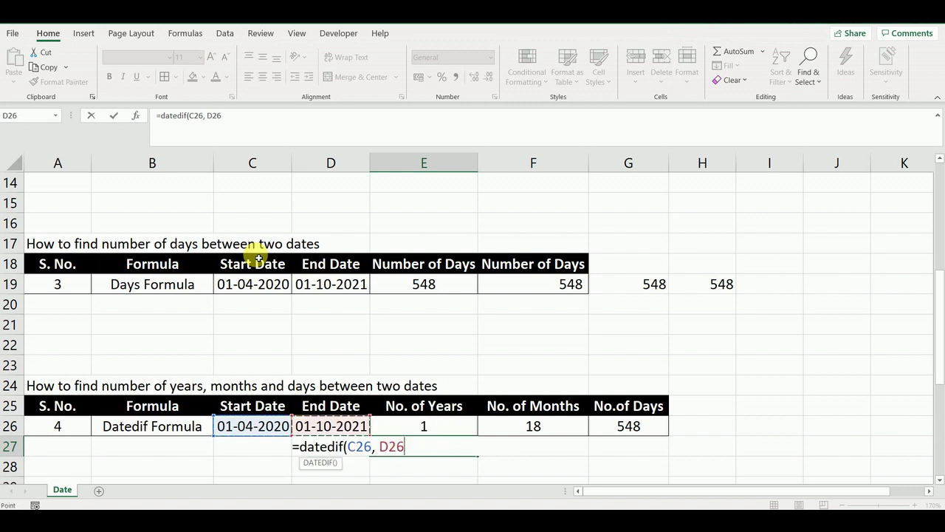
{"action": "type", "text": ", \"y"}
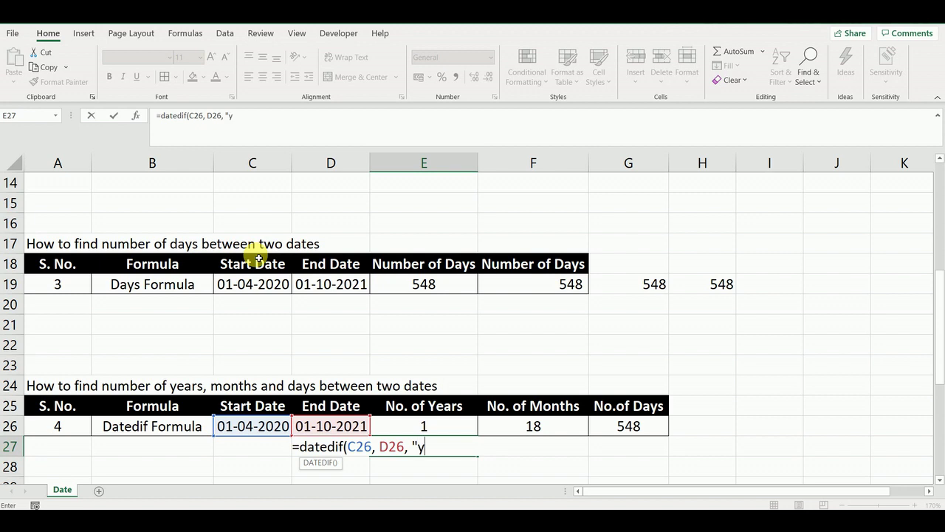
{"action": "type", "text": "\")"}
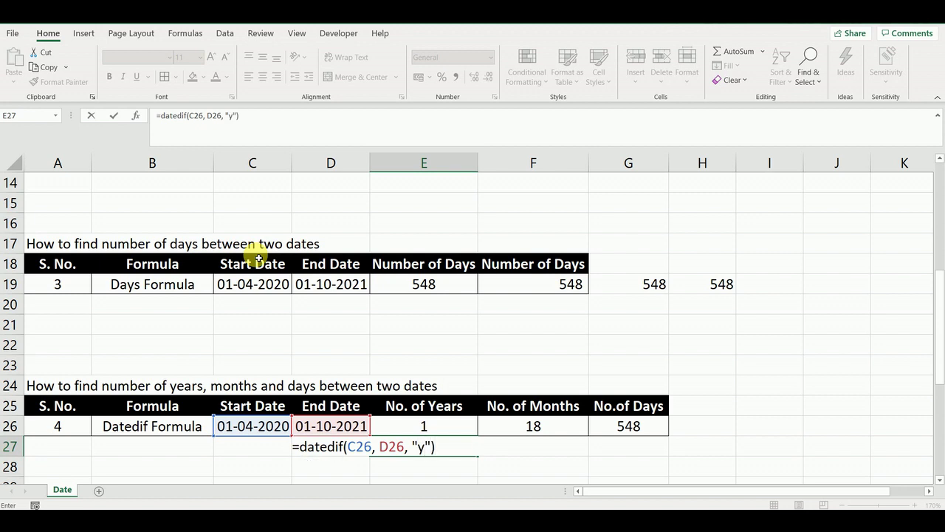
{"action": "key", "text": "Return"}
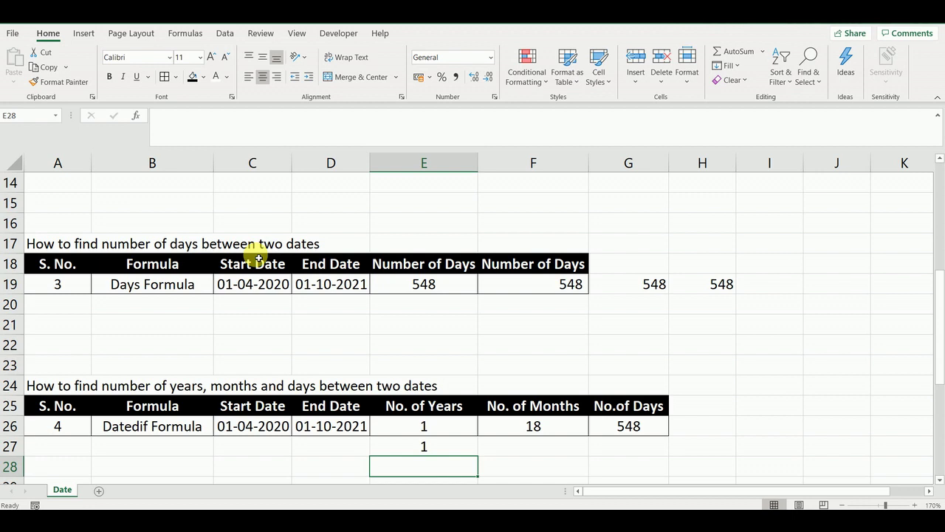
Begin a DATEDIF formula in F27, in the column for the number of months, with C26 as the start date
{"action": "key", "text": "Up"}
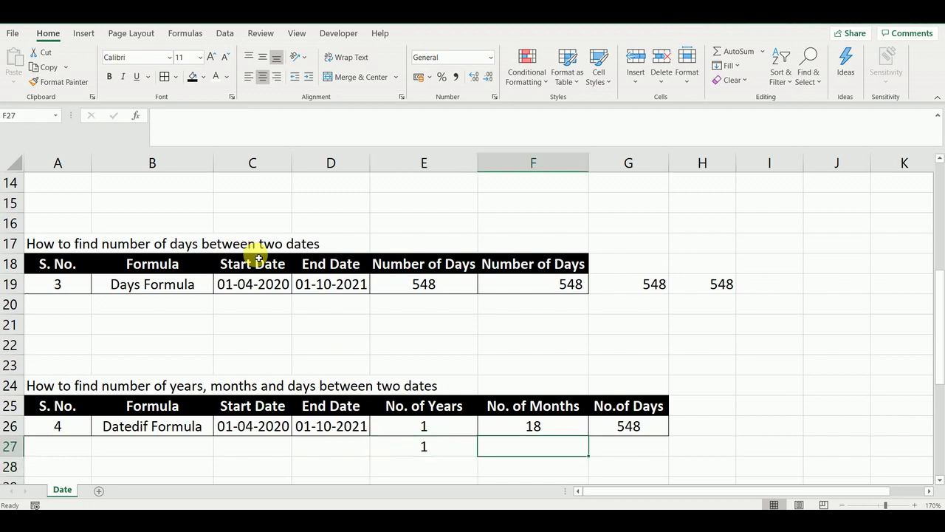
{"action": "type", "text": "="}
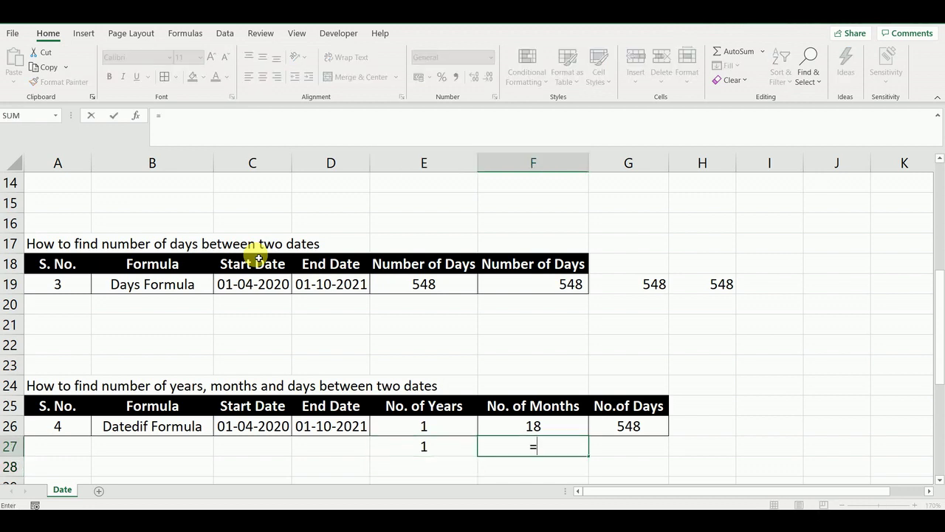
{"action": "type", "text": "datedif("}
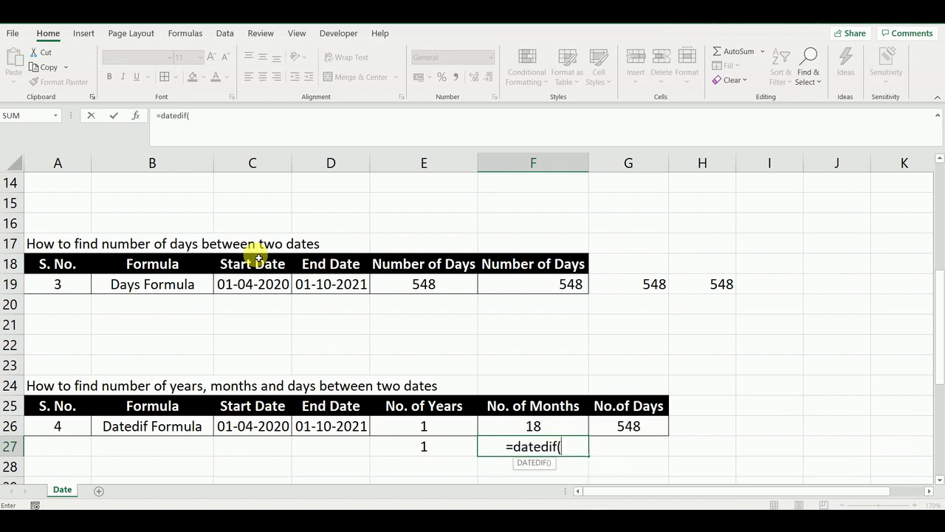
{"action": "key", "text": "Left"}
{"action": "key", "text": "Left"}
{"action": "key", "text": "Left"}
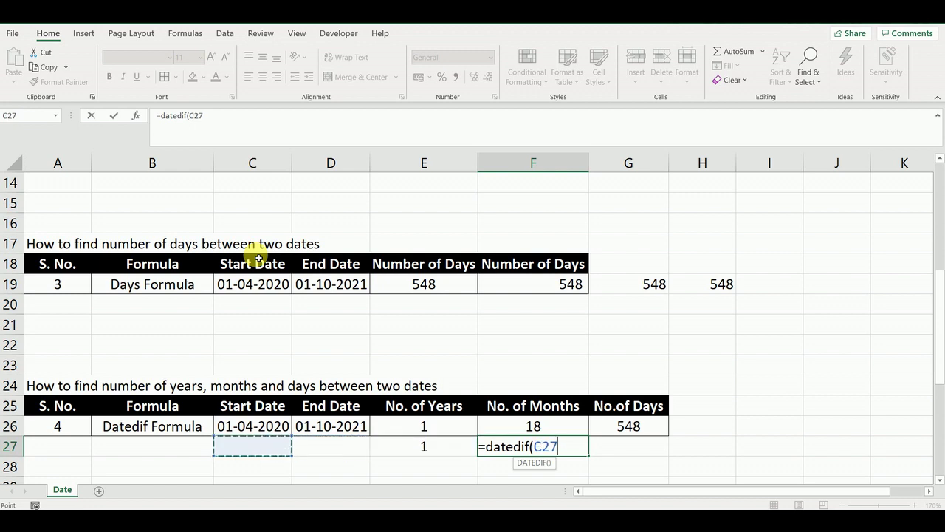
{"action": "key", "text": "Up"}
{"action": "type", "text": ","}
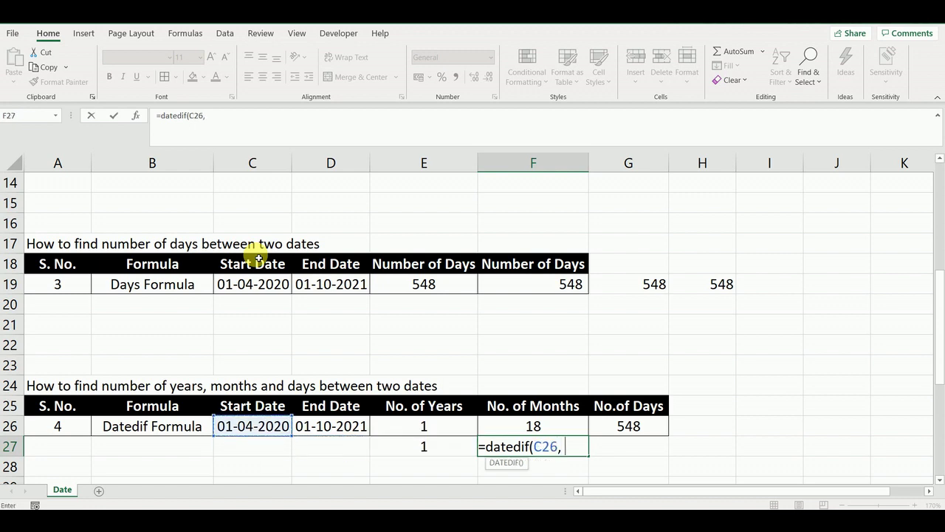
Complete the DATEDIF formula in F27 with D26 as the end date and "m" as the unit
{"action": "key", "text": "Up"}
{"action": "key", "text": "Left"}
{"action": "key", "text": "Left"}
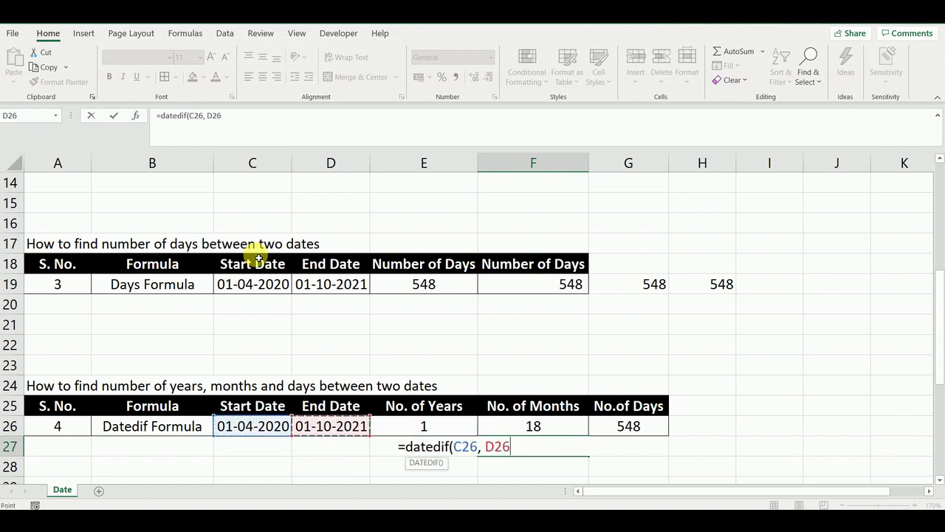
{"action": "type", "text": ", \""}
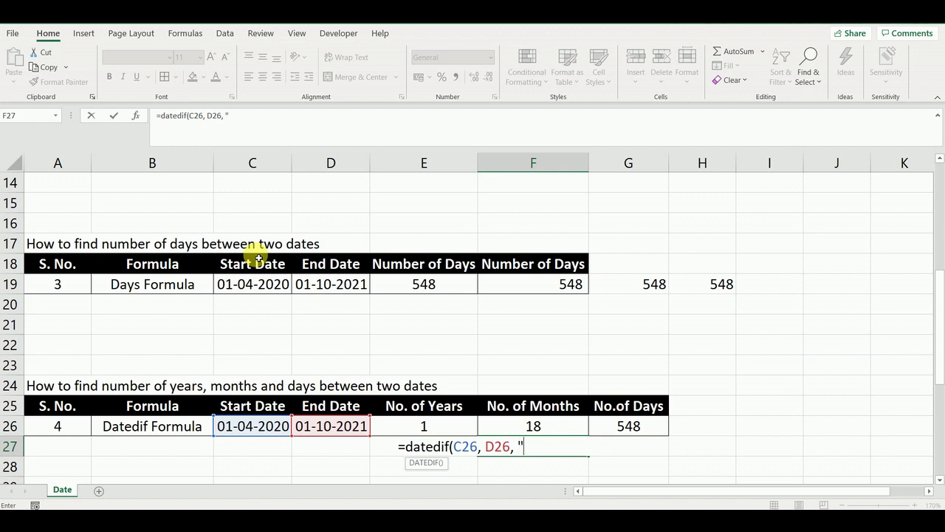
{"action": "type", "text": "m\")"}
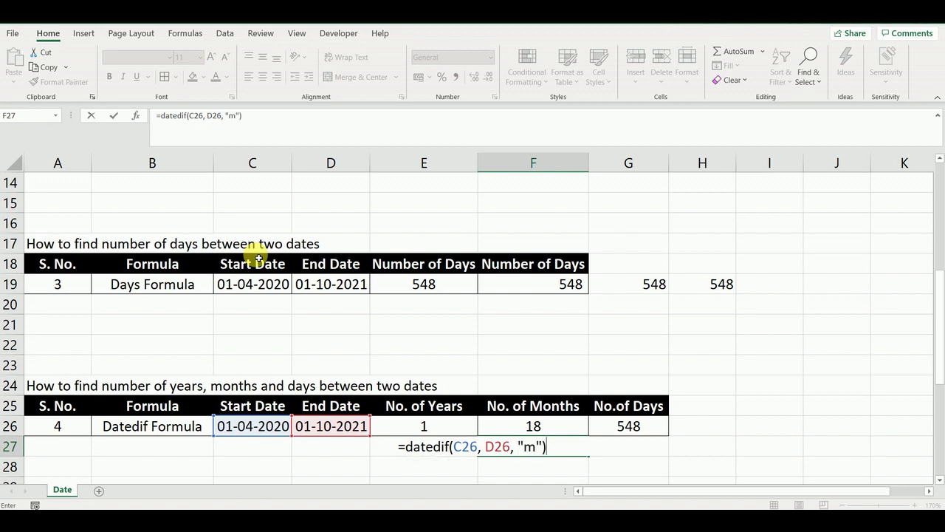
{"action": "key", "text": "Return"}
Begin a DATEDIF formula in G27, in the column for the number of days, with C26 as the start date
{"action": "key", "text": "Up"}
{"action": "key", "text": "Right"}
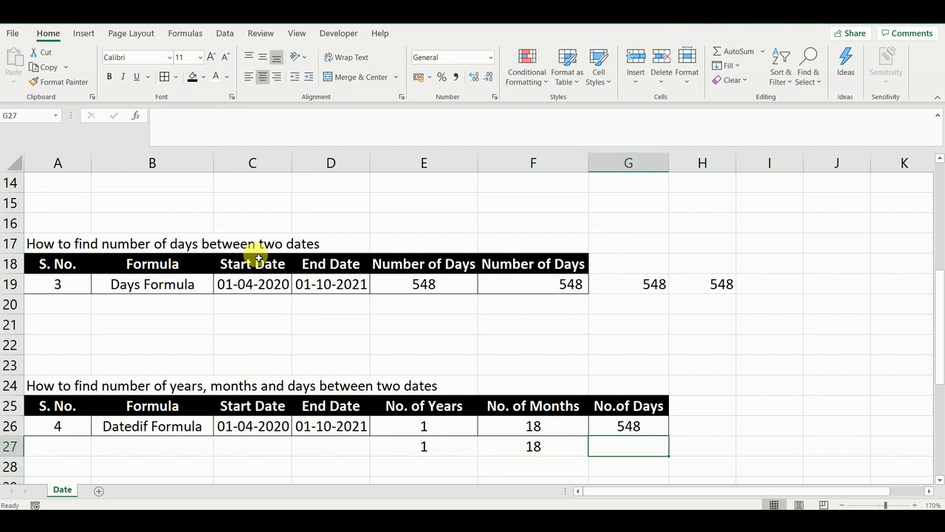
{"action": "type", "text": "=date"}
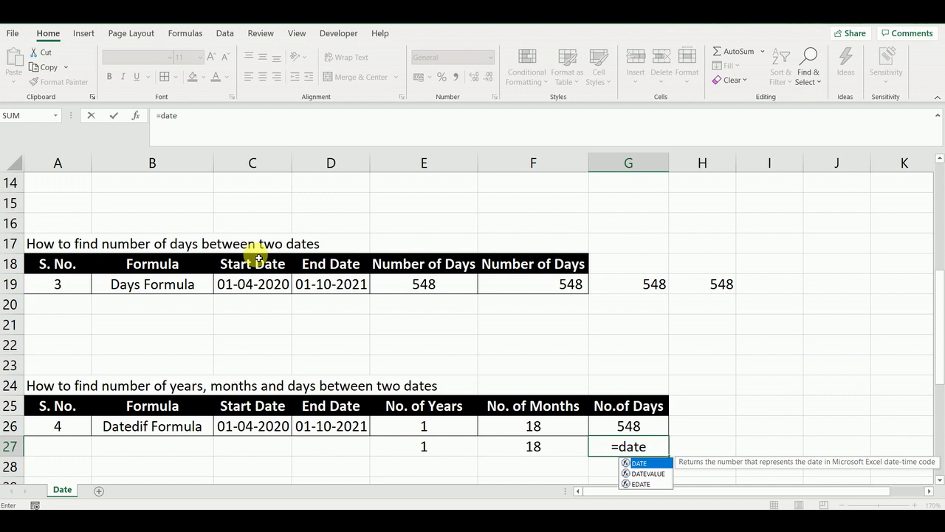
{"action": "type", "text": "dif("}
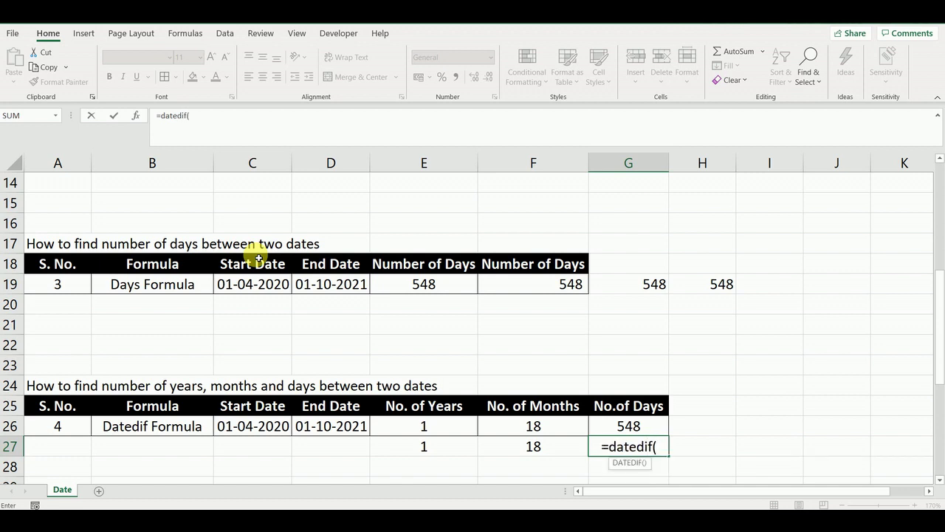
{"action": "key", "text": "Up"}
{"action": "key", "text": "Left"}
{"action": "key", "text": "Left"}
{"action": "key", "text": "Left"}
{"action": "key", "text": "Left"}
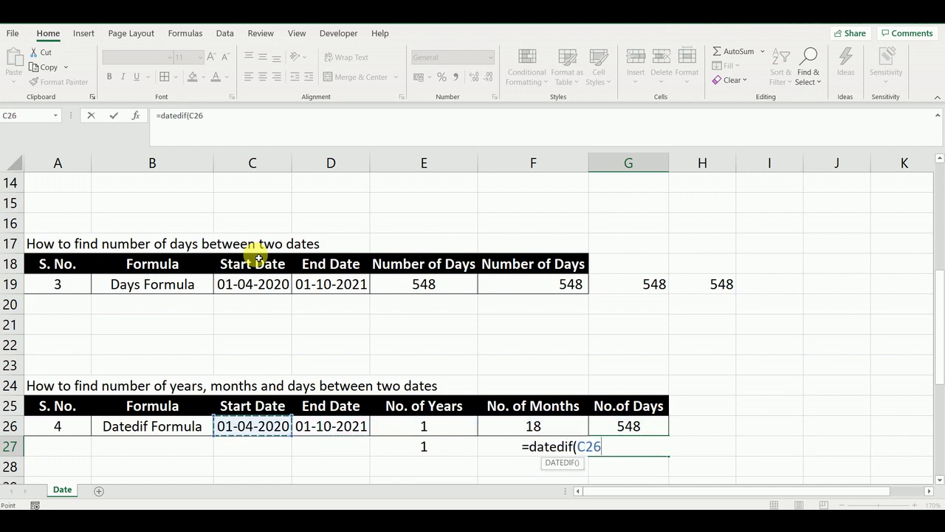
Complete the DATEDIF formula in G27 with D26 as the end date and "d" as the unit
{"action": "type", "text": ","}
{"action": "key", "text": "Up"}
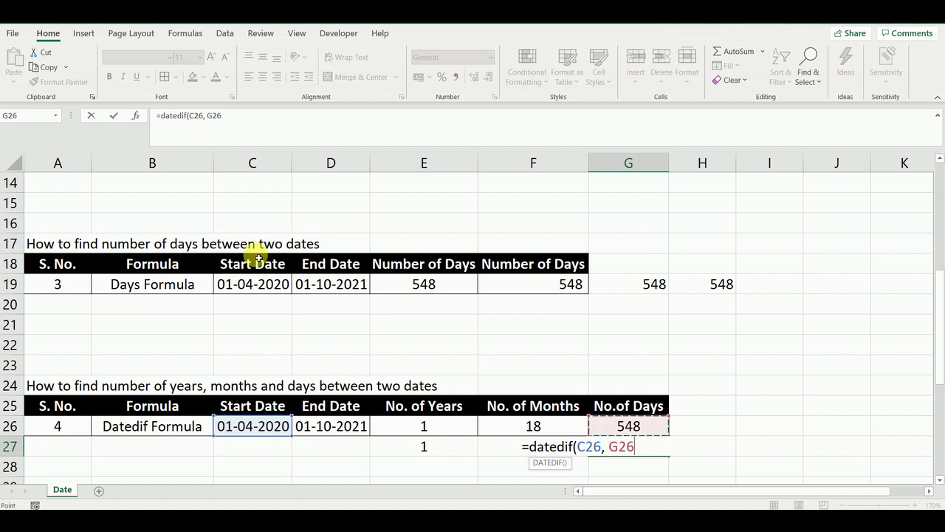
{"action": "key", "text": "Left"}
{"action": "key", "text": "Left"}
{"action": "key", "text": "Left"}
{"action": "type", "text": ", "}
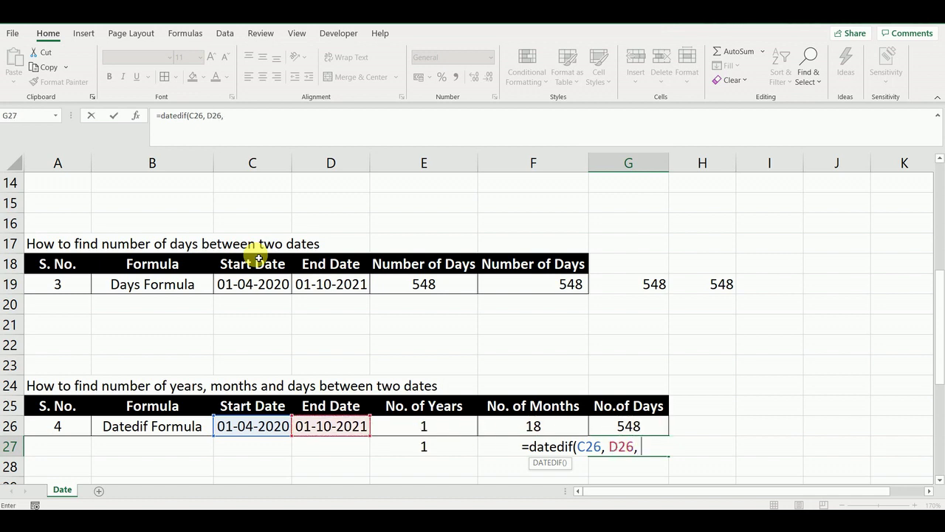
{"action": "type", "text": "\"d\")"}
{"action": "key", "text": "Return"}
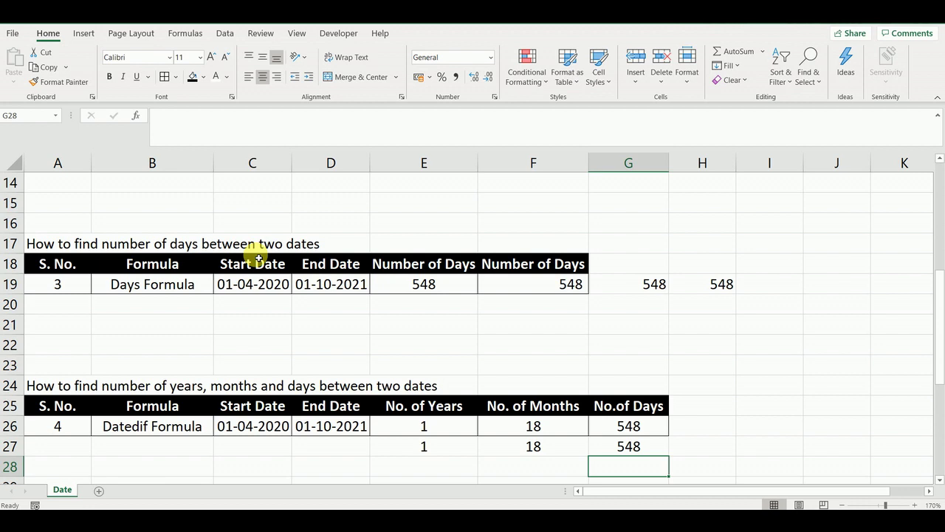
Examine the existing DATEDIF formulas in row 26 and the end date they refer to
{"action": "key", "text": "Up"}
{"action": "key", "text": "Up"}
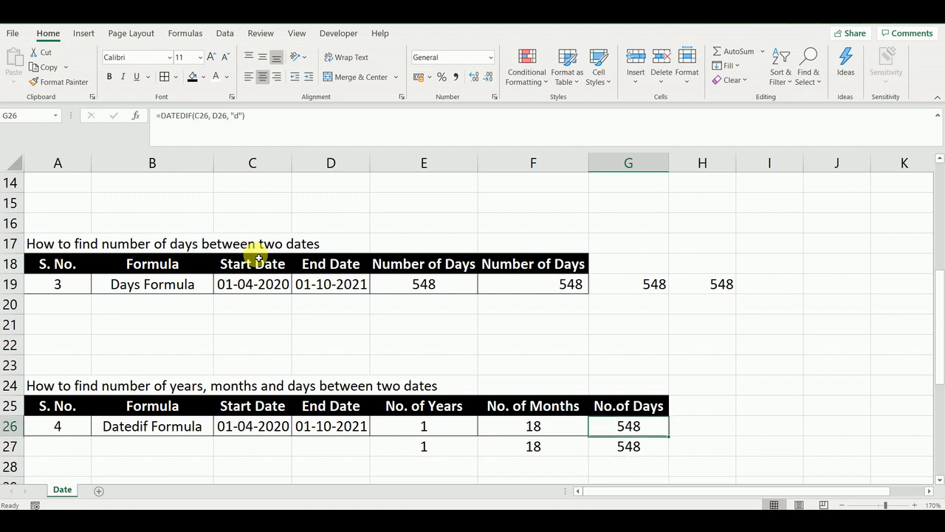
{"action": "key", "text": "Left"}
{"action": "key", "text": "Left"}
{"action": "key", "text": "Left"}
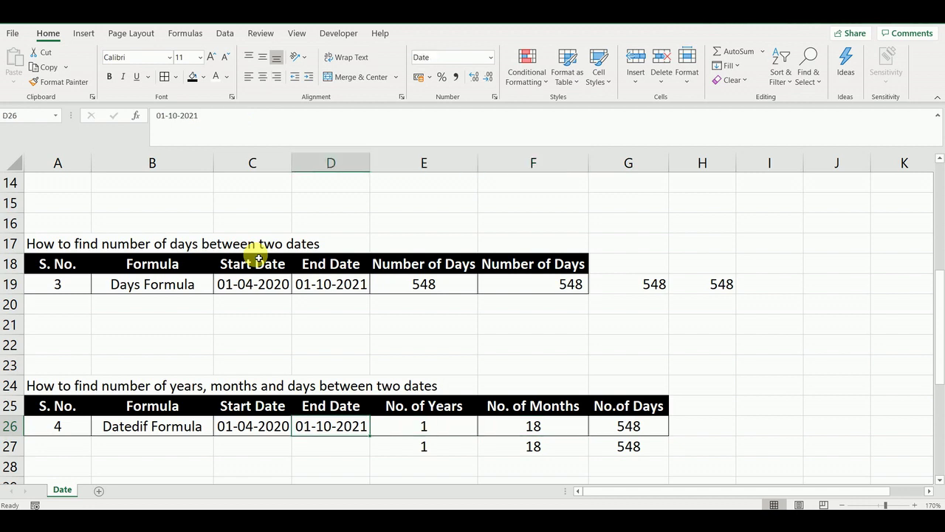
{"action": "key", "text": "Right"}
{"action": "key", "text": "Right"}
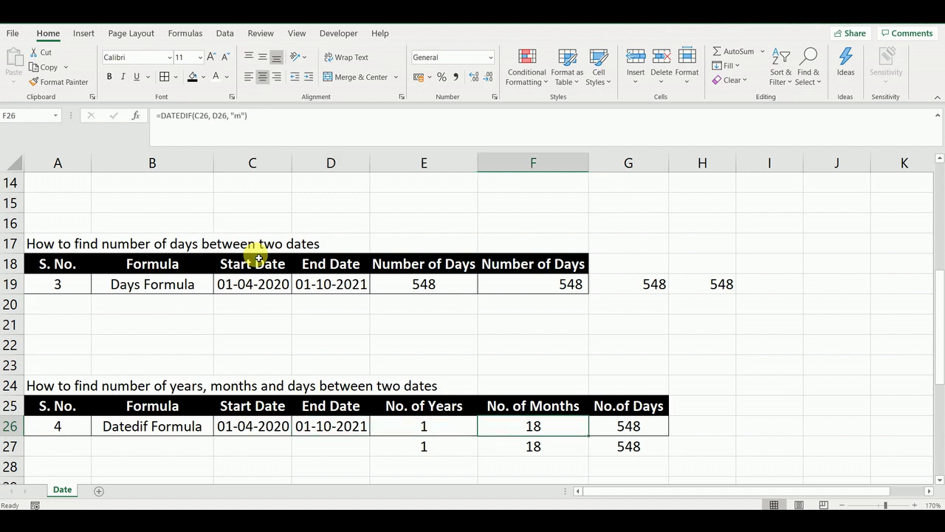
Set the end date in D26 to 1-4-21 to test the DATEDIF formulas
{"action": "key", "text": "Left"}
{"action": "key", "text": "Left"}
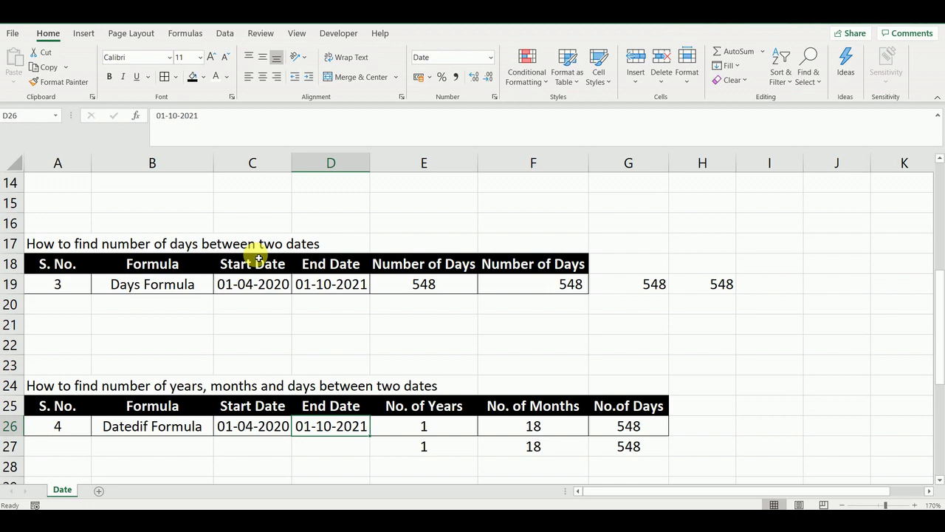
{"action": "key", "text": "End"}
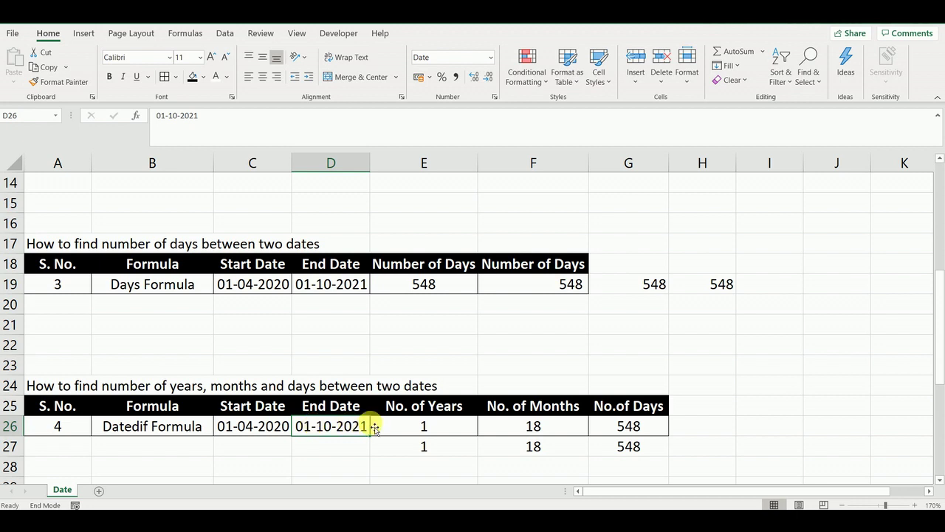
{"action": "type", "text": "1-4-21"}
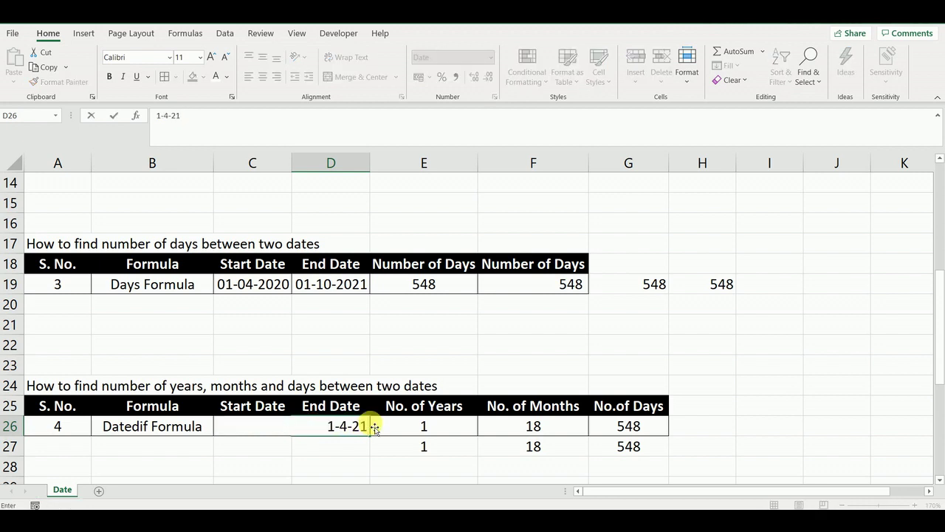
{"action": "key", "text": "Return"}
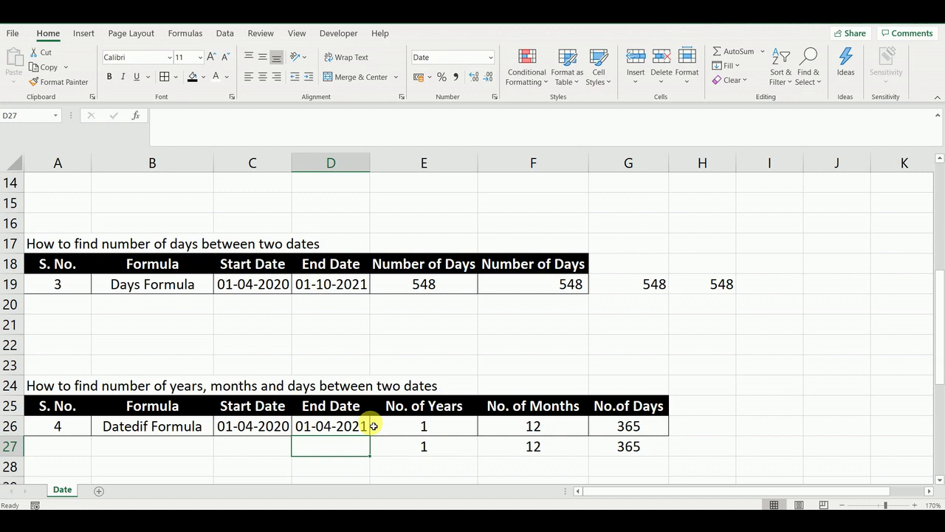
Change the month of the end date in D26 to 10, making it 01-10-2021
{"action": "key", "text": "Up"}
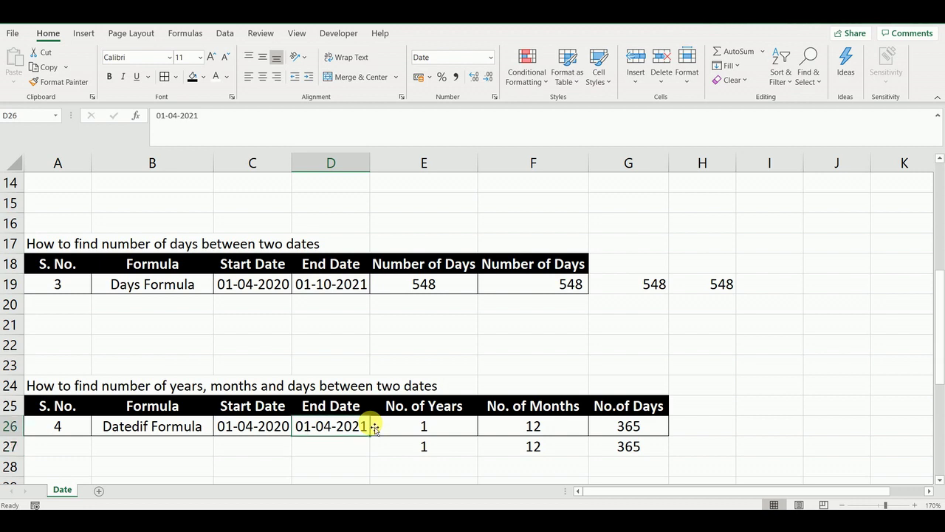
{"action": "left_click", "coordinate": [199, 117]}
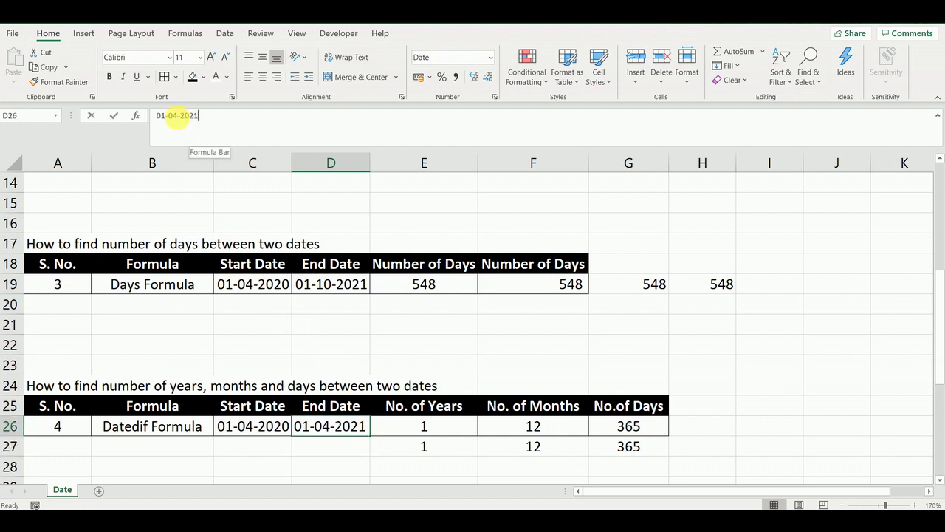
{"action": "key", "text": "Left"}
{"action": "key", "text": "Left"}
{"action": "key", "text": "Left"}
{"action": "key", "text": "Left"}
{"action": "key", "text": "Left"}
{"action": "key", "text": "Left"}
{"action": "key", "text": "BackSpace"}
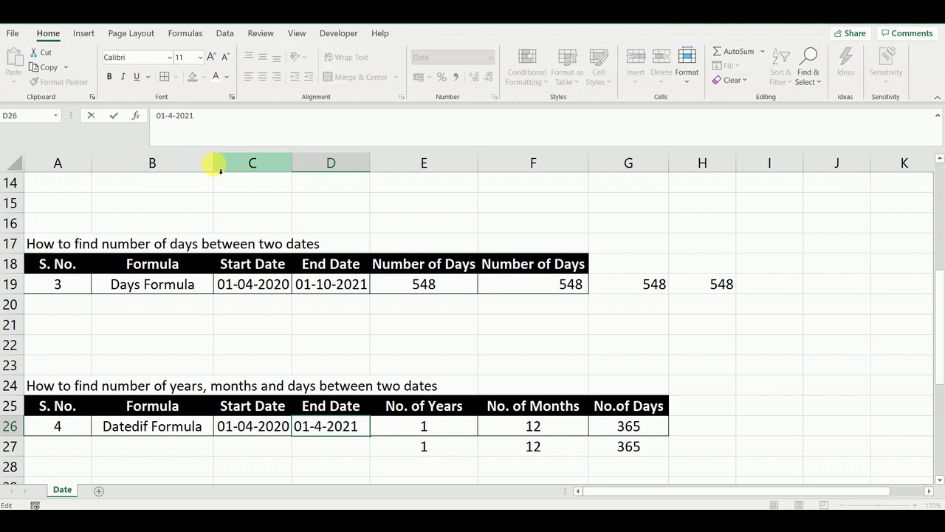
{"action": "key", "text": "Delete"}
{"action": "type", "text": "10"}
{"action": "key", "text": "Return"}
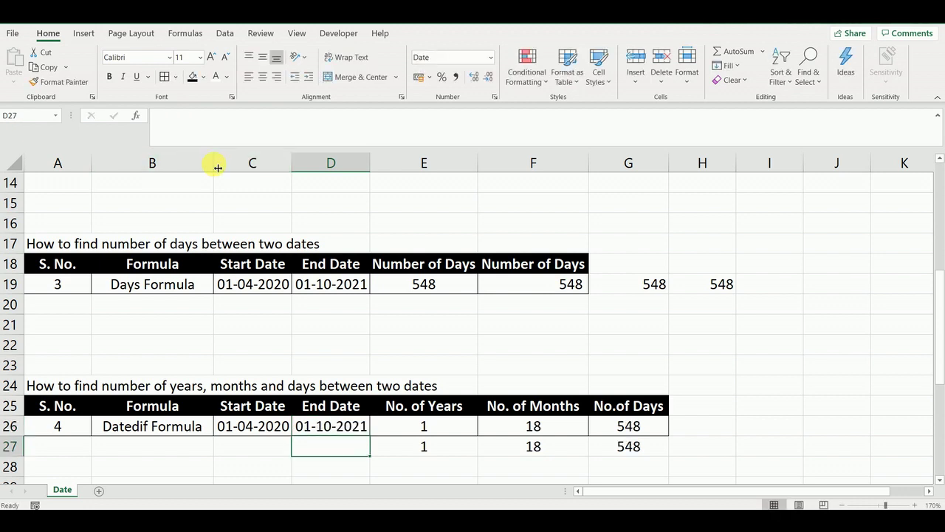
Edit the day and month of the end date in D26 to make it 31-03-2021
{"action": "key", "text": "Up"}
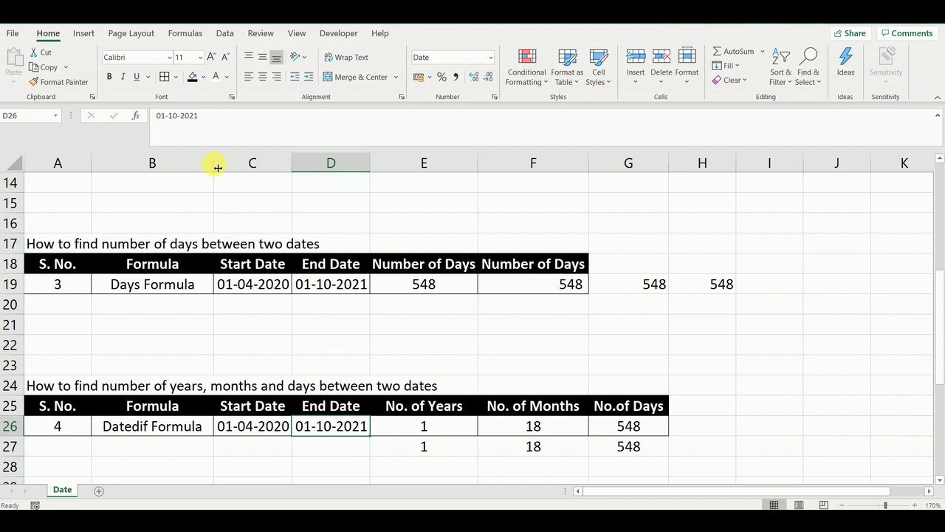
{"action": "left_click", "coordinate": [177, 132]}
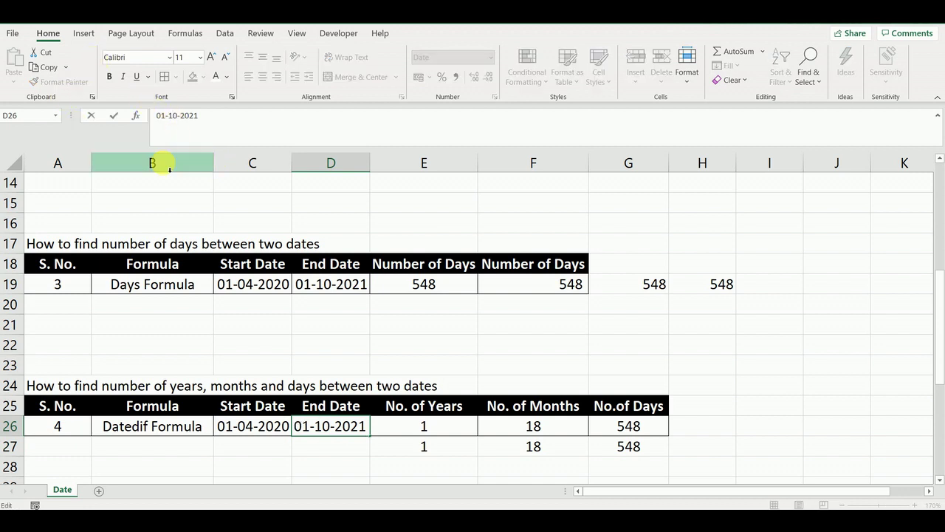
{"action": "key", "text": "Left"}
{"action": "key", "text": "Left"}
{"action": "key", "text": "Left"}
{"action": "key", "text": "Left"}
{"action": "key", "text": "BackSpace"}
{"action": "key", "text": "BackSpace"}
{"action": "type", "text": "31"}
{"action": "key", "text": "Right"}
{"action": "key", "text": "Right"}
{"action": "key", "text": "BackSpace"}
{"action": "key", "text": "BackSpace"}
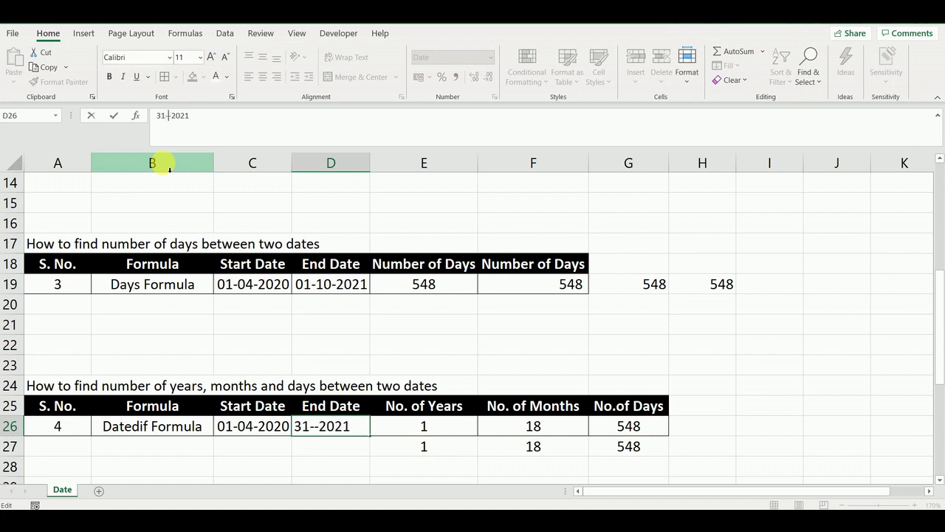
{"action": "type", "text": "03"}
{"action": "key", "text": "Return"}
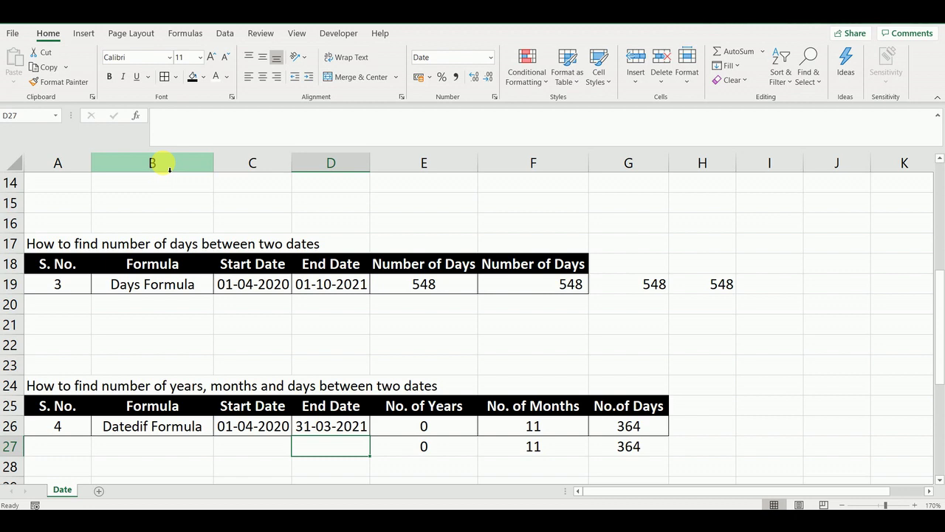
{"action": "key", "text": "Up"}
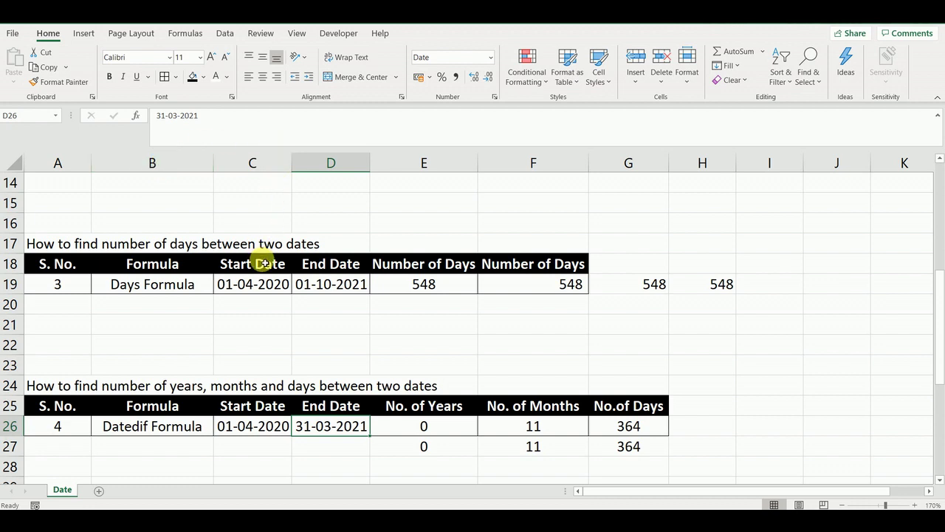
Examine the self-made formula table in rows 34 to 35, from the date, year, month and days inputs to the future date formula
{"action": "scroll", "coordinate": [265, 263], "scroll_direction": "down", "scroll_amount": 4}
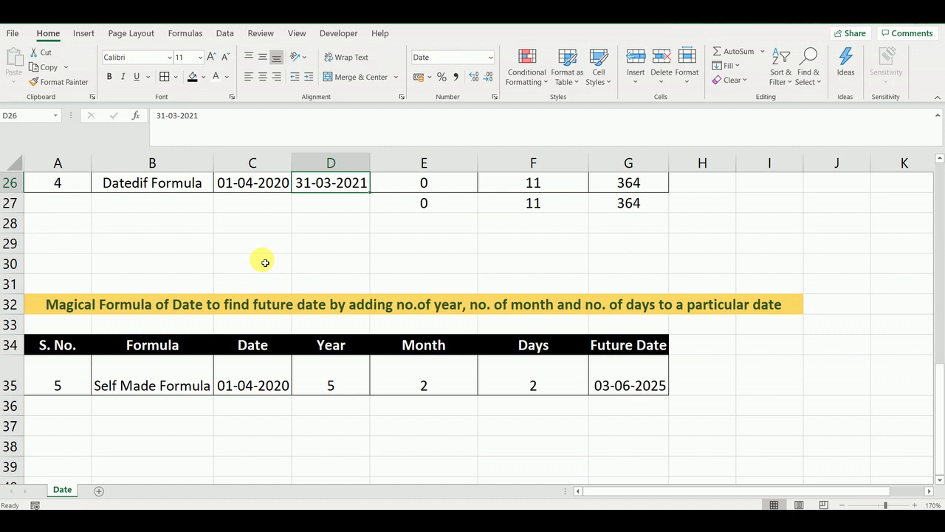
{"action": "left_click", "coordinate": [156, 383]}
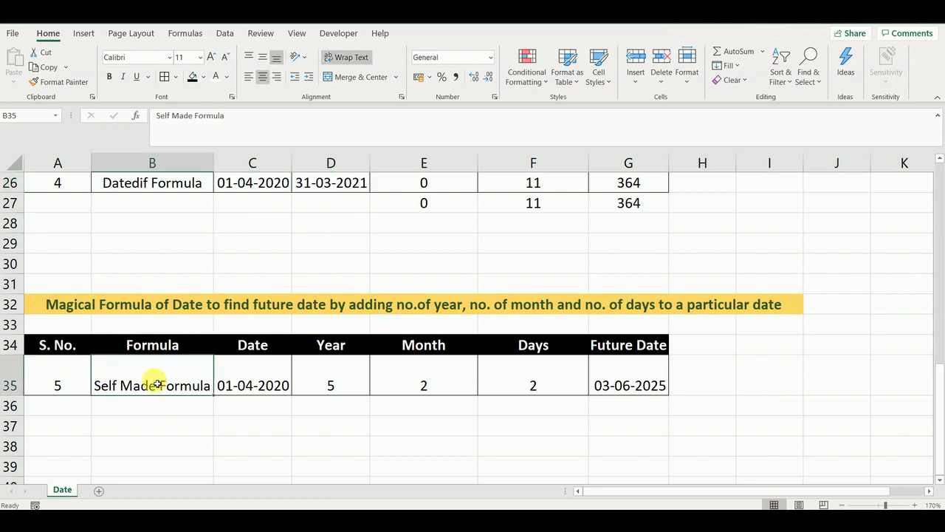
{"action": "key", "text": "Return"}
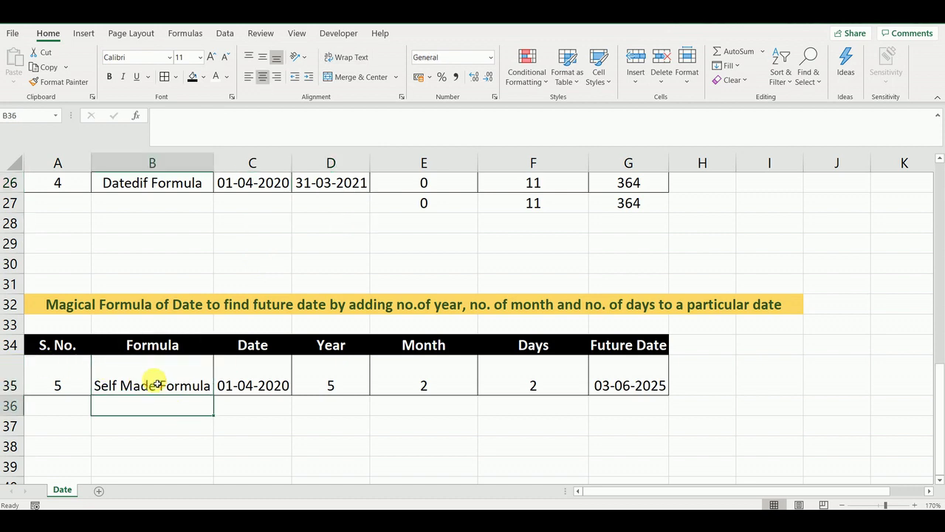
{"action": "left_click", "coordinate": [157, 384]}
{"action": "key", "text": "Right"}
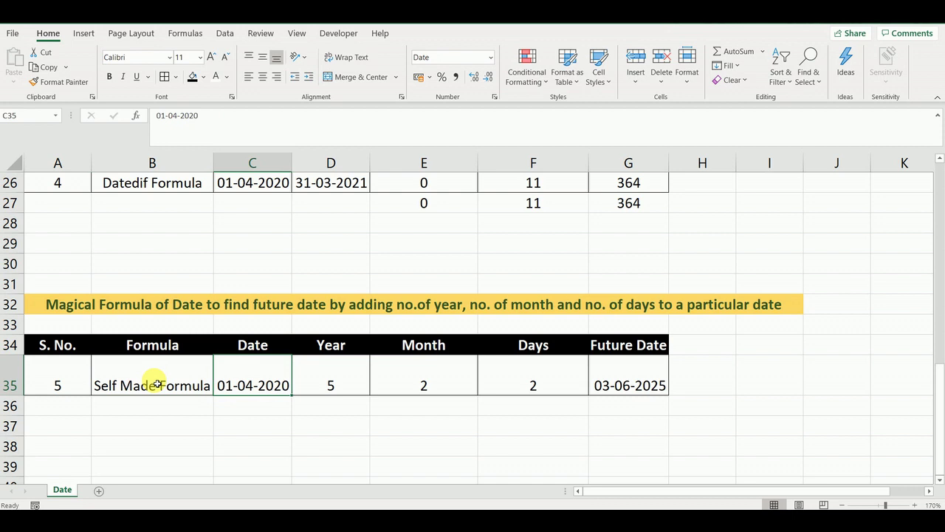
{"action": "key", "text": "Right"}
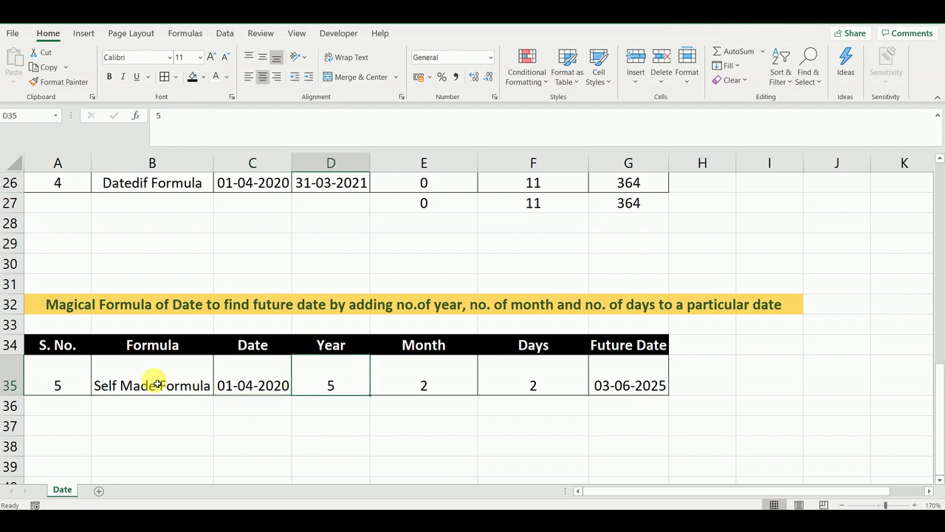
{"action": "key", "text": "Right"}
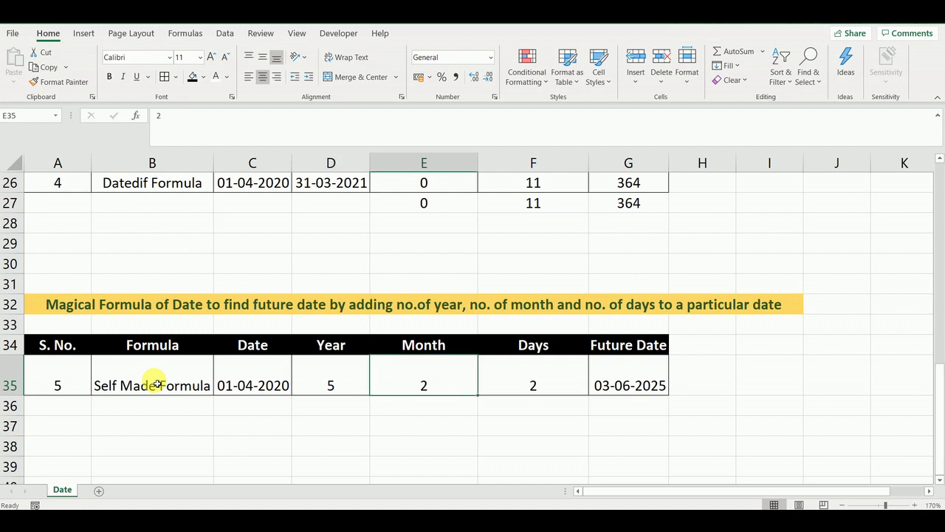
{"action": "key", "text": "Right"}
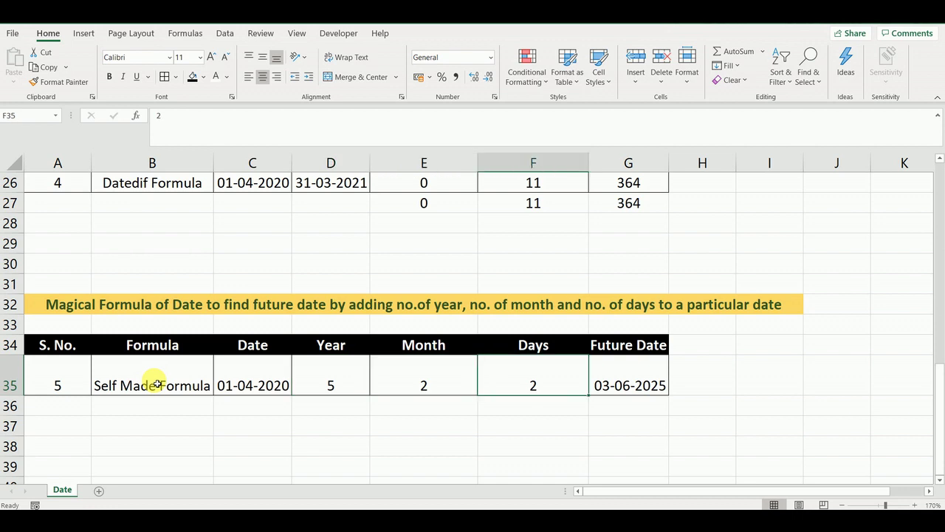
{"action": "key", "text": "Right"}
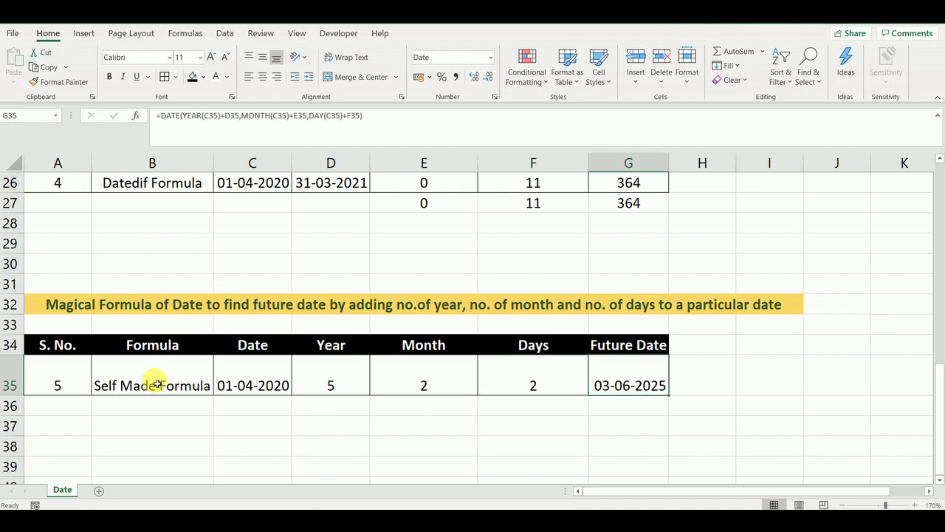
Start a DATE formula in G36 with the year argument YEAR(C35)+D35, adding the years to the start date's year
{"action": "key", "text": "Down"}
{"action": "type", "text": "="}
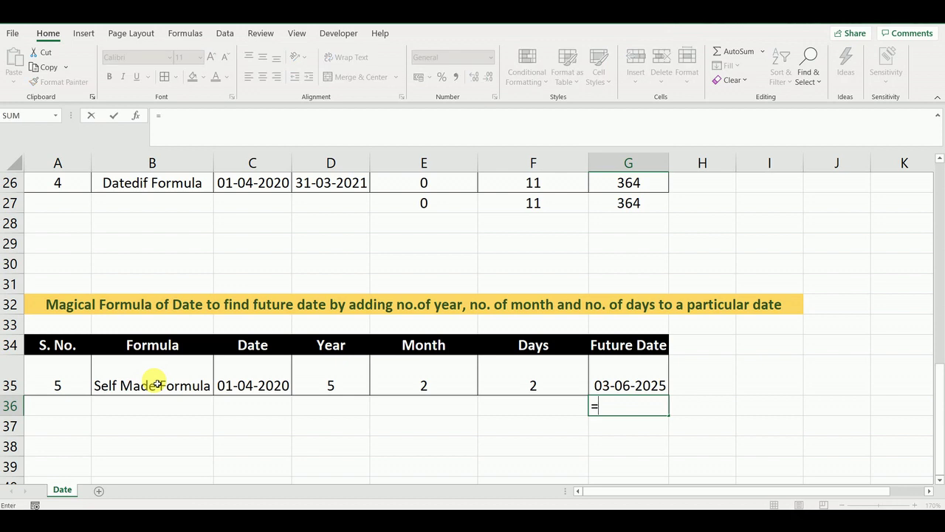
{"action": "type", "text": "date("}
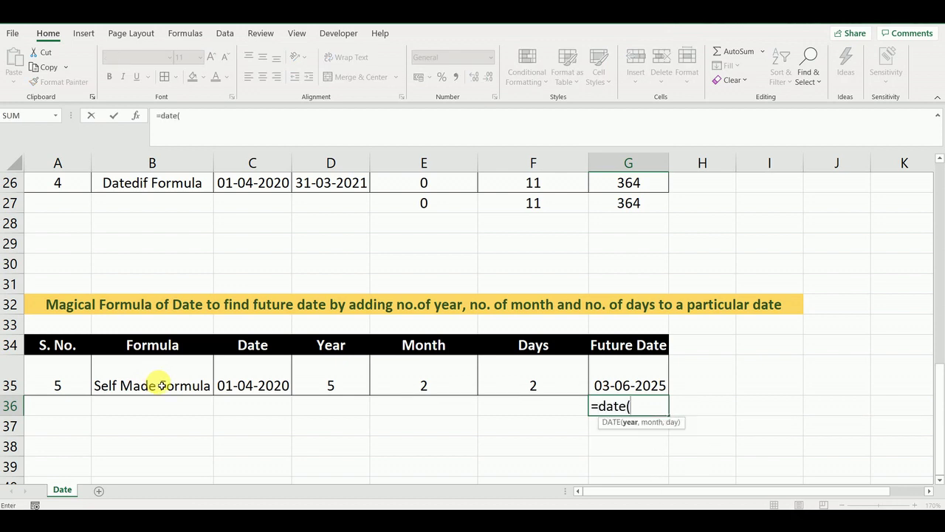
{"action": "type", "text": "year"}
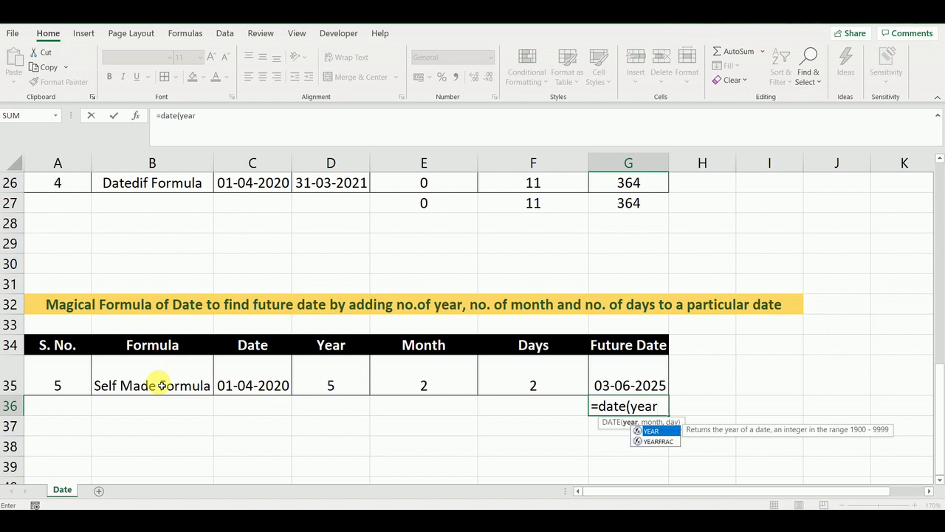
{"action": "type", "text": "("}
{"action": "key", "text": "Up"}
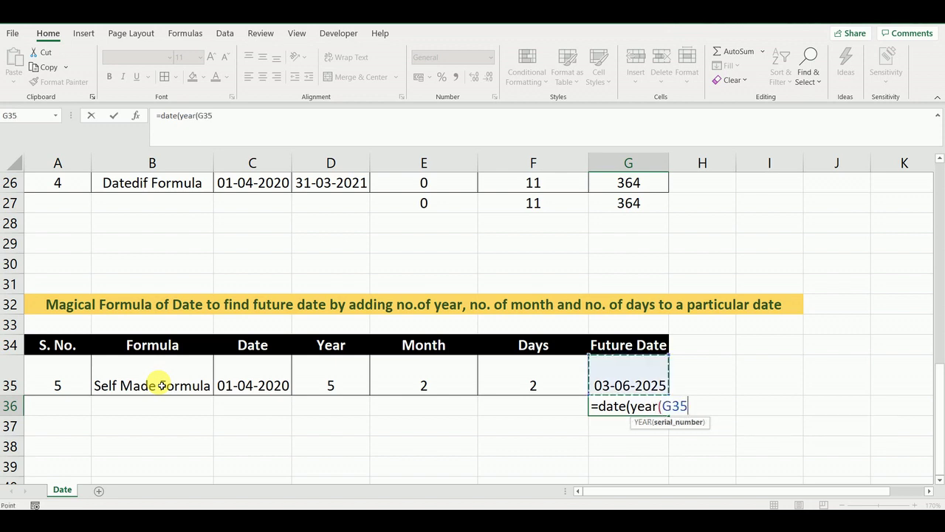
{"action": "key", "text": "Left"}
{"action": "key", "text": "Left"}
{"action": "key", "text": "Left"}
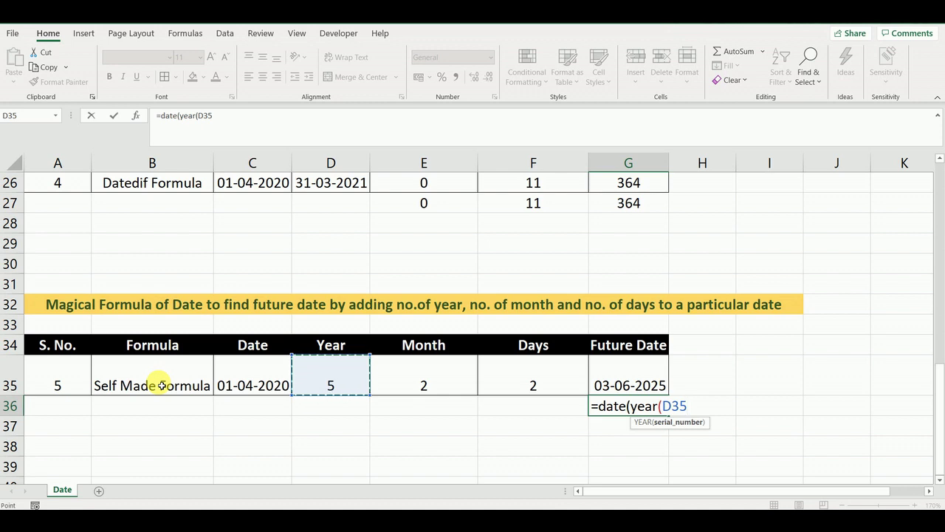
{"action": "key", "text": "BackSpace"}
{"action": "key", "text": "BackSpace"}
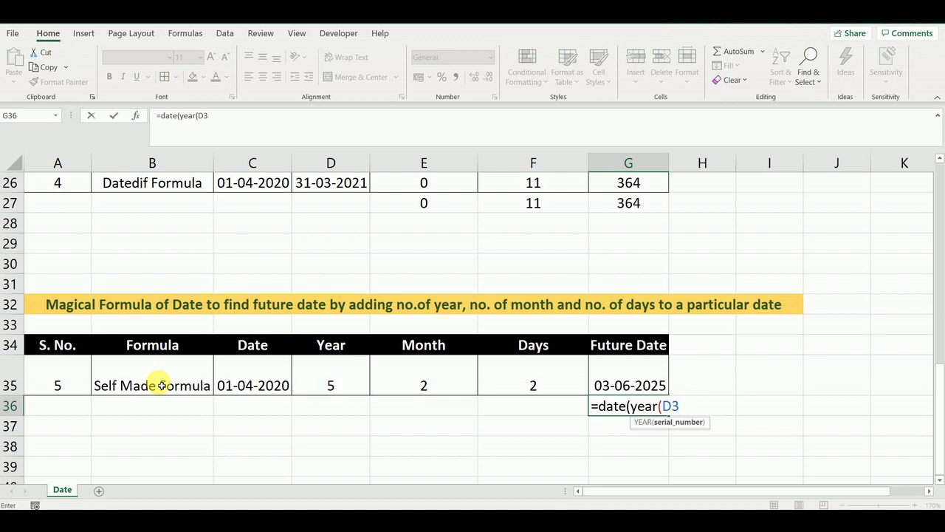
{"action": "key", "text": "BackSpace"}
{"action": "left_click", "coordinate": [260, 384]}
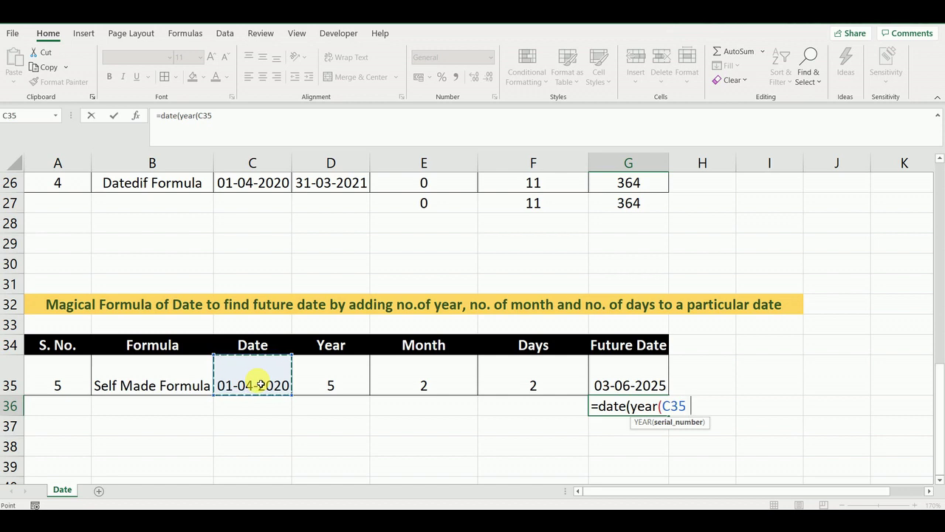
{"action": "type", "text": ")+"}
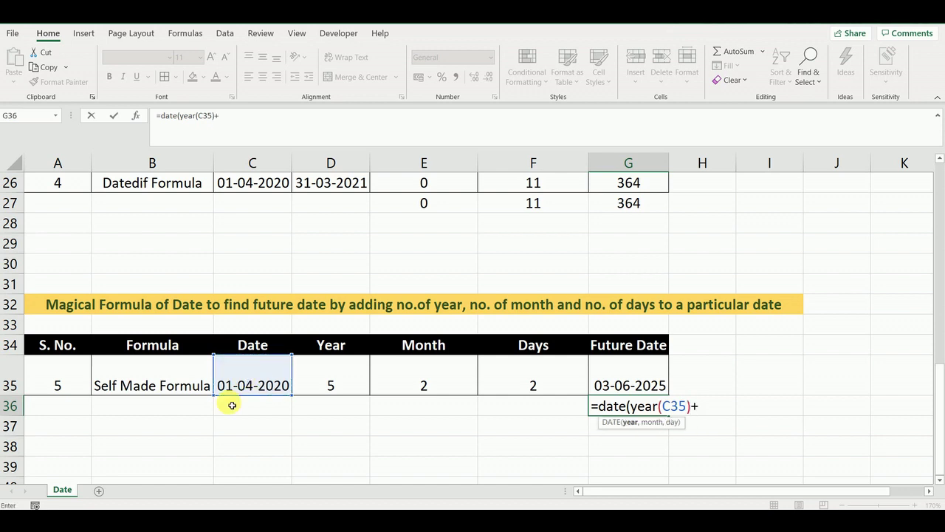
{"action": "left_click", "coordinate": [329, 377]}
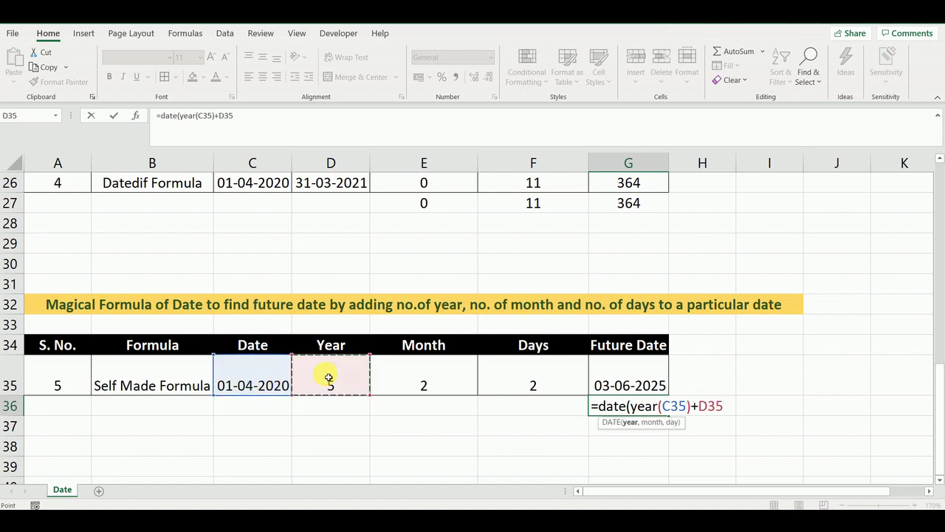
Add the month argument MONTH(C35)+E35 to the DATE formula in G36
{"action": "type", "text": ", month"}
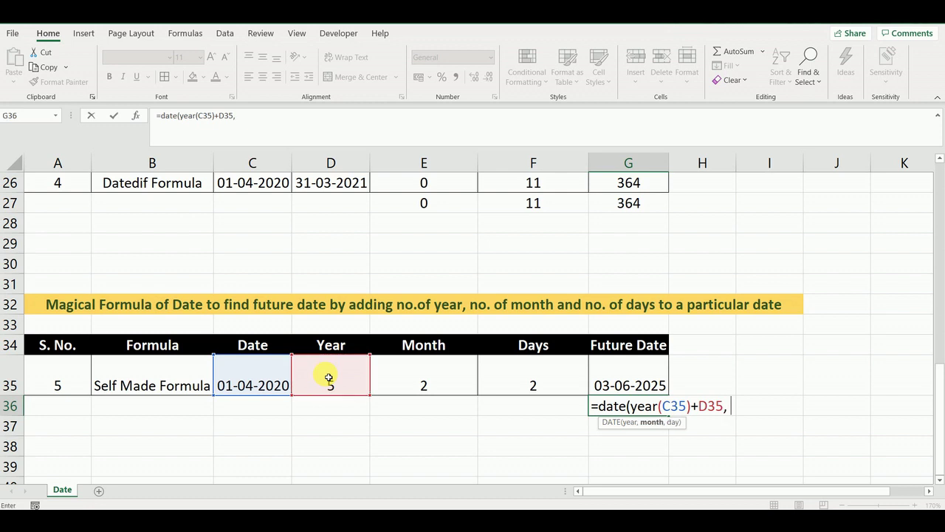
{"action": "type", "text": "("}
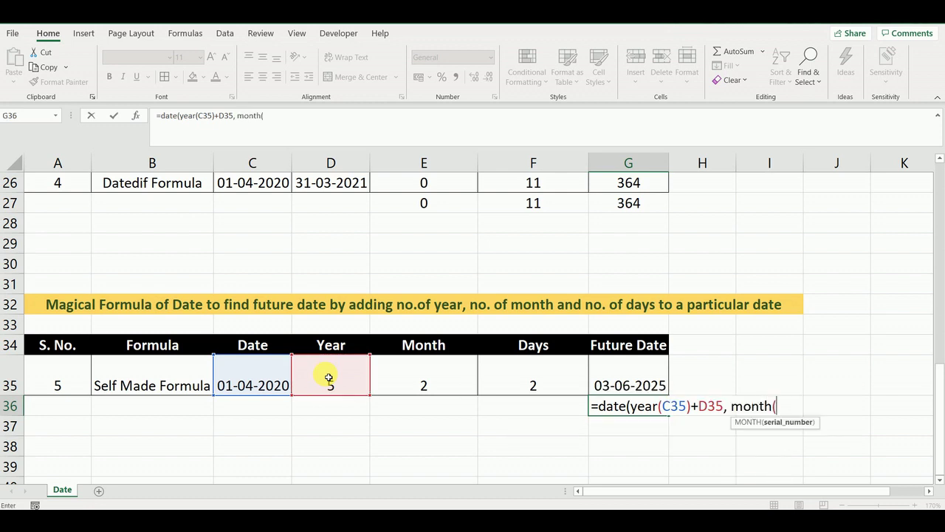
{"action": "left_click", "coordinate": [251, 379]}
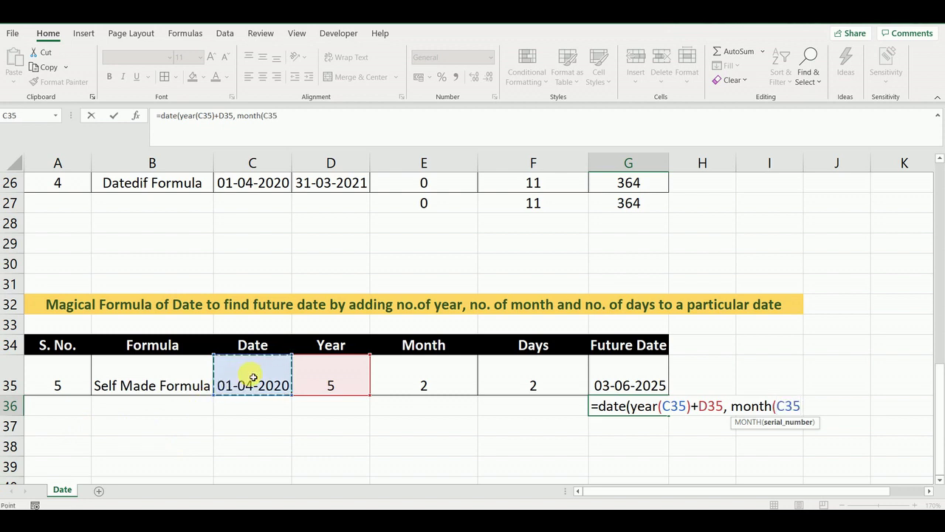
{"action": "type", "text": ")+"}
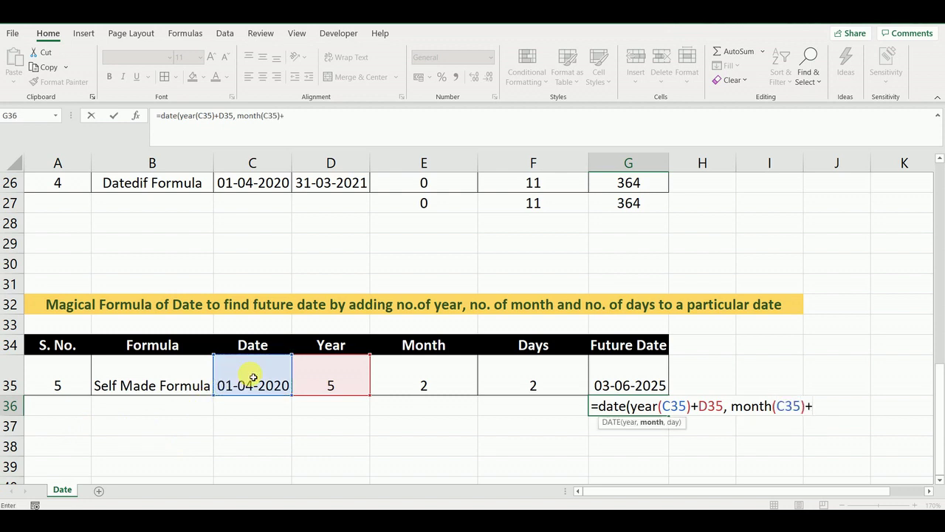
{"action": "left_click", "coordinate": [424, 373]}
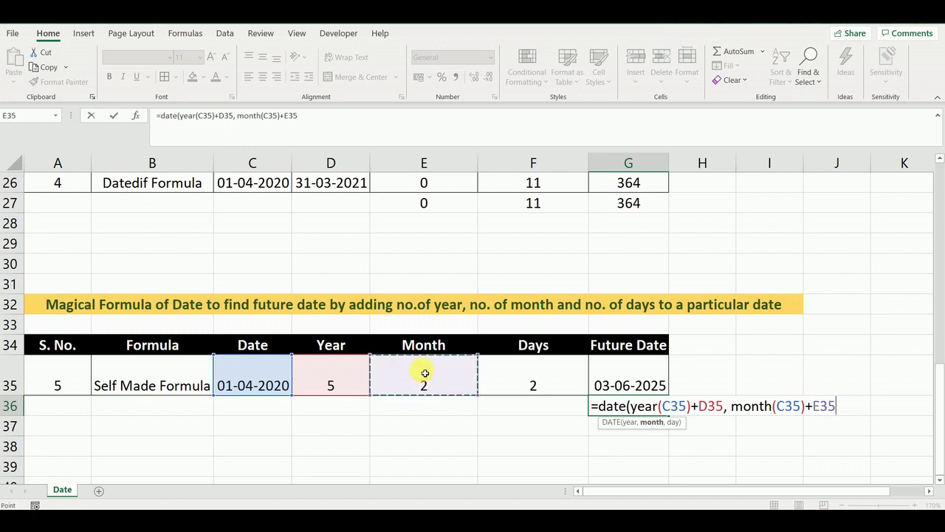
Complete the formula in G36 with the day argument DAY(C35)+F35 and enter it, accepting the proposed correction
{"action": "type", "text": ", d"}
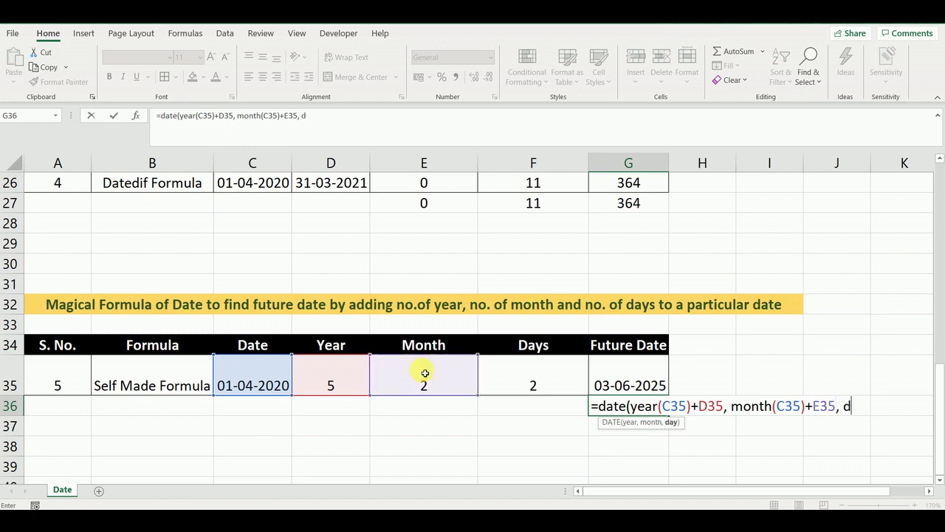
{"action": "type", "text": "ay("}
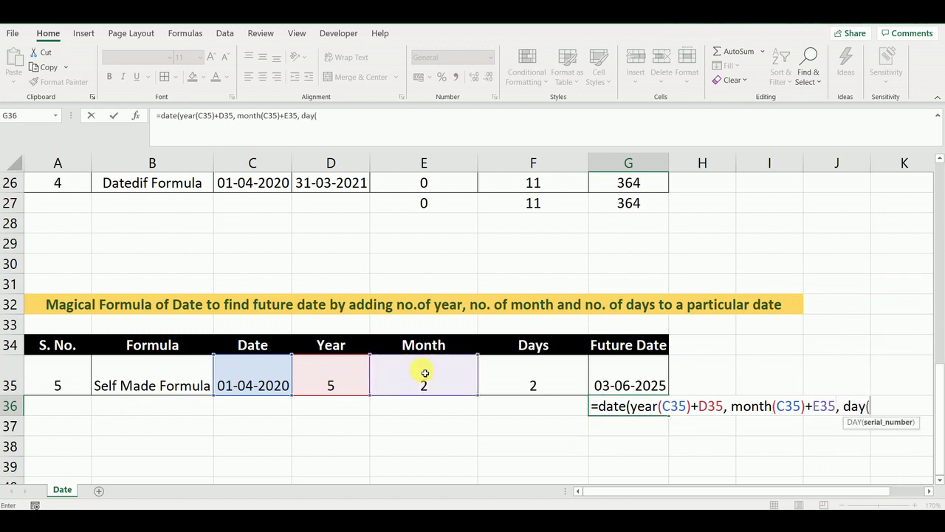
{"action": "left_click", "coordinate": [261, 381]}
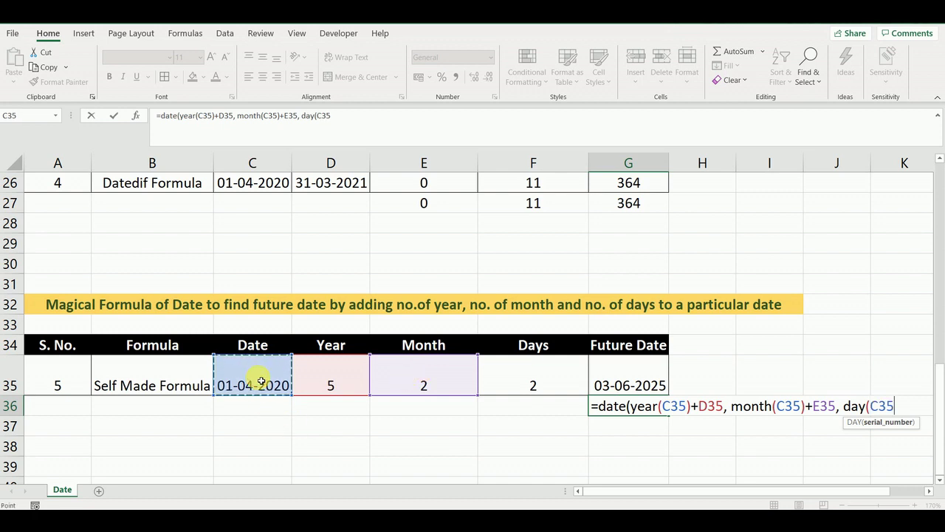
{"action": "type", "text": ")+"}
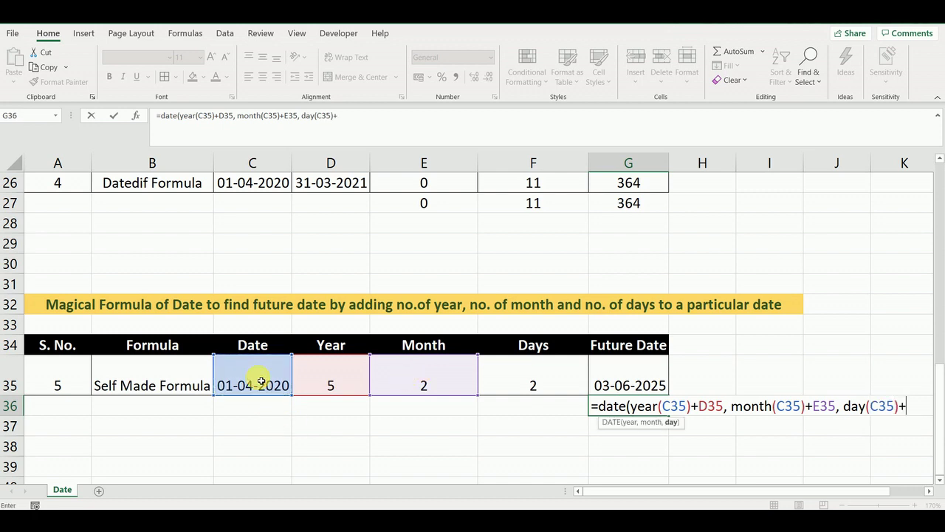
{"action": "left_click", "coordinate": [517, 388]}
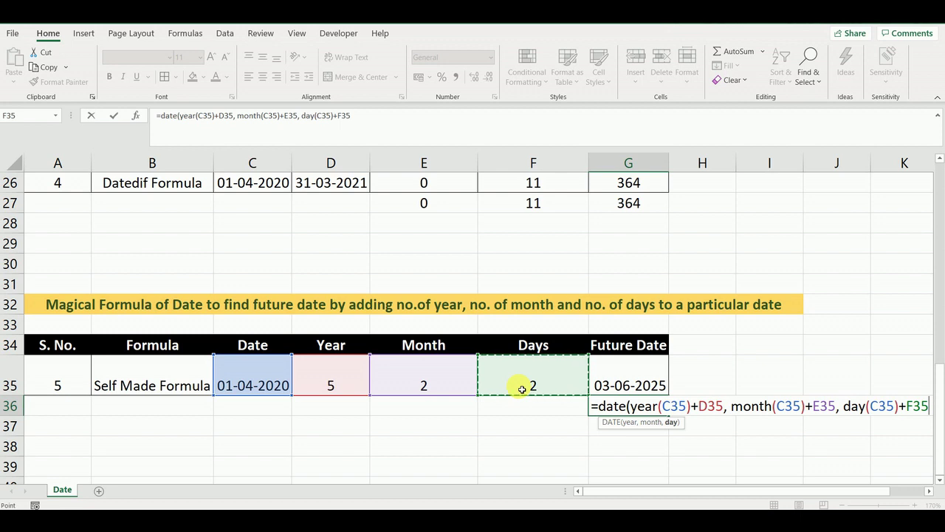
{"action": "type", "text": ")"}
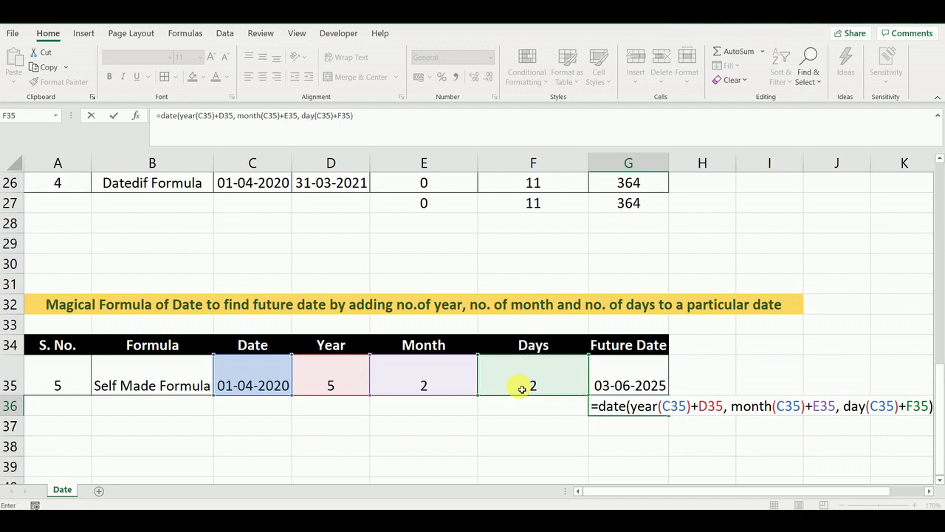
{"action": "type", "text": ")"}
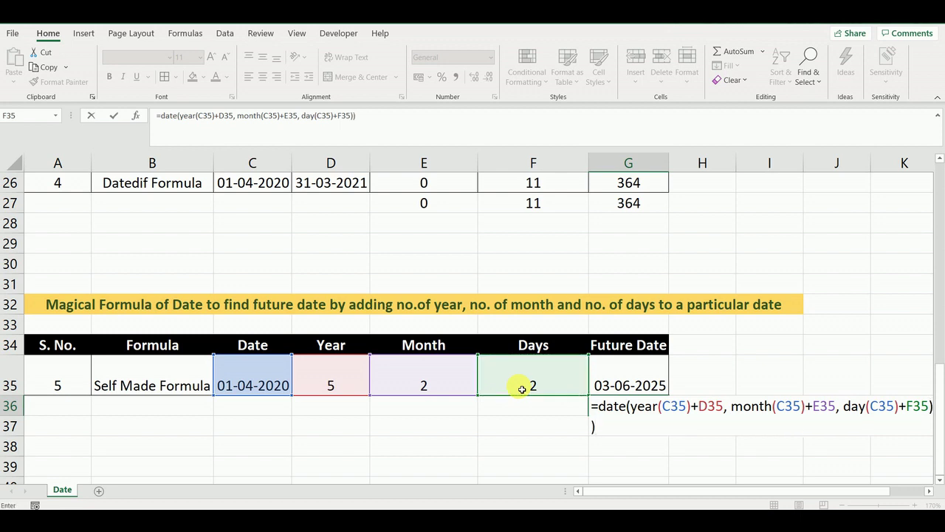
{"action": "key", "text": "Return"}
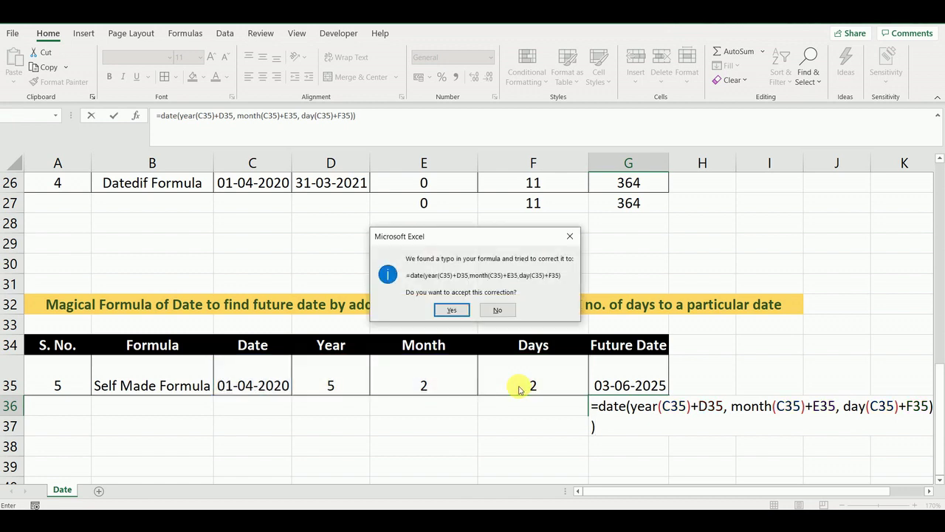
{"action": "key", "text": "Return"}
Format the formula result in G36 as a date
{"action": "key", "text": "Up"}
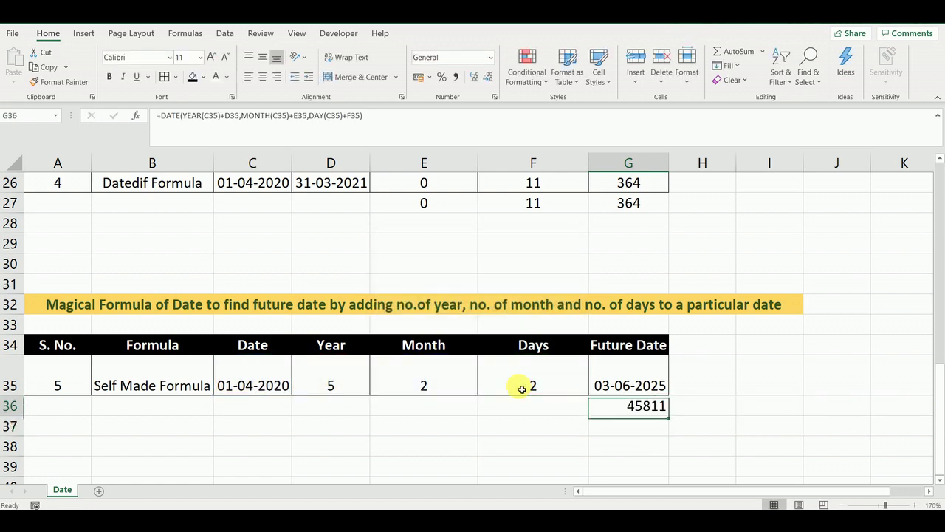
{"action": "left_click", "coordinate": [491, 57]}
{"action": "left_click", "coordinate": [489, 201]}
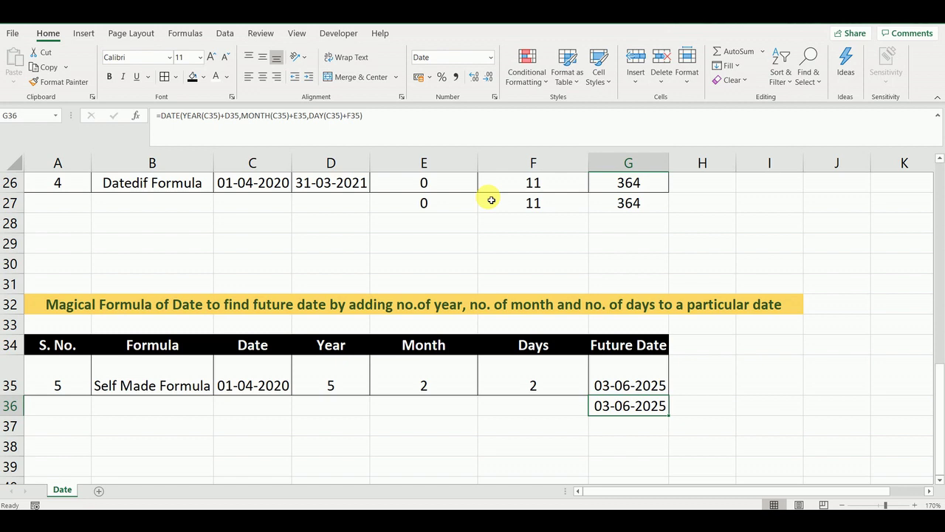
Set the number of years to add in D35 to 4
{"action": "key", "text": "Left"}
{"action": "key", "text": "Left"}
{"action": "key", "text": "Left"}
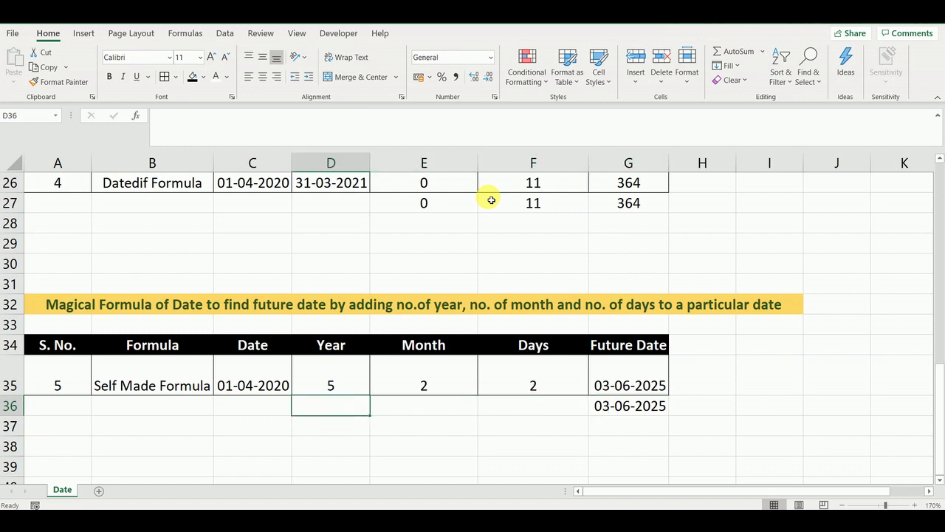
{"action": "key", "text": "Up"}
{"action": "type", "text": "4"}
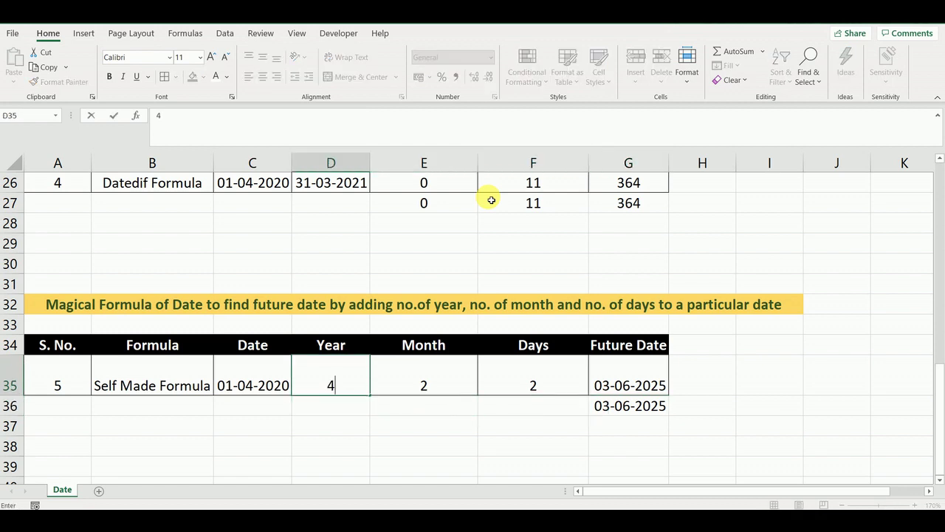
{"action": "key", "text": "Return"}
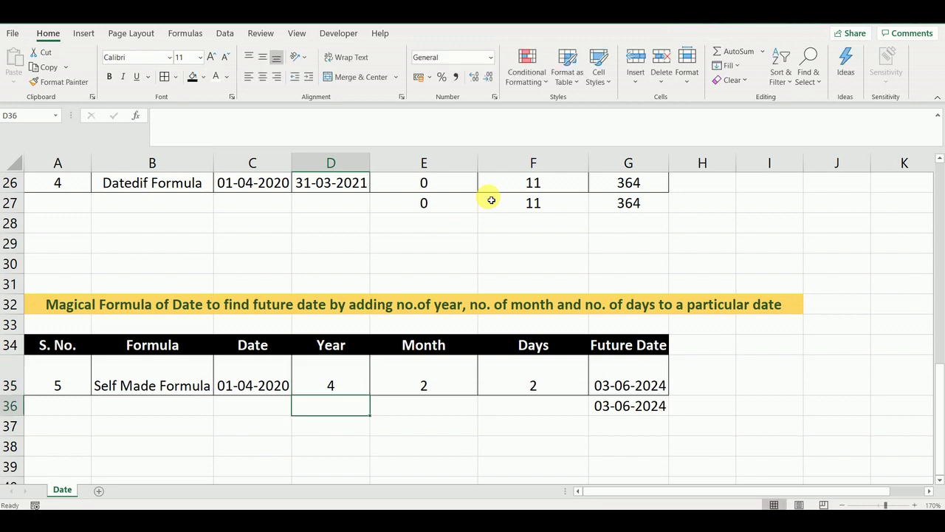
Set the number of months to add in E35 to 1, and select the future date formula in G35
{"action": "key", "text": "Up"}
{"action": "key", "text": "Right"}
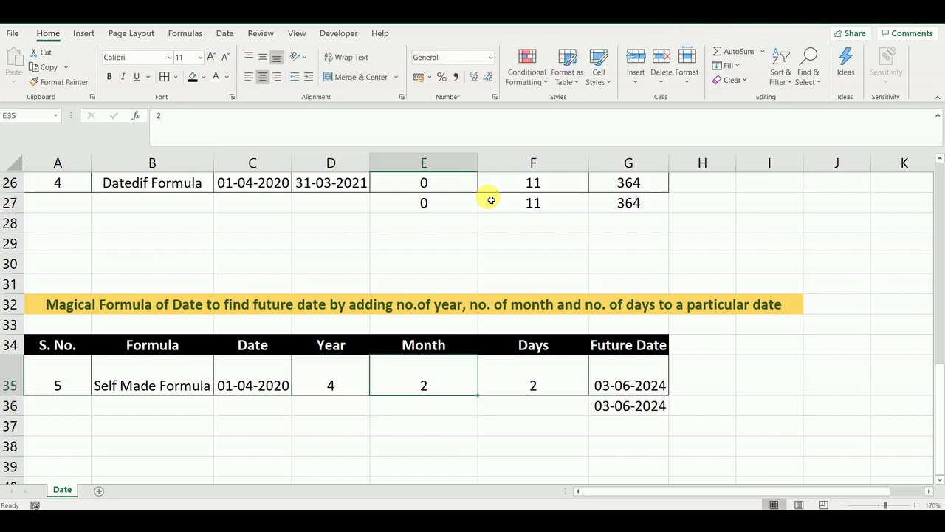
{"action": "type", "text": "1"}
{"action": "key", "text": "Return"}
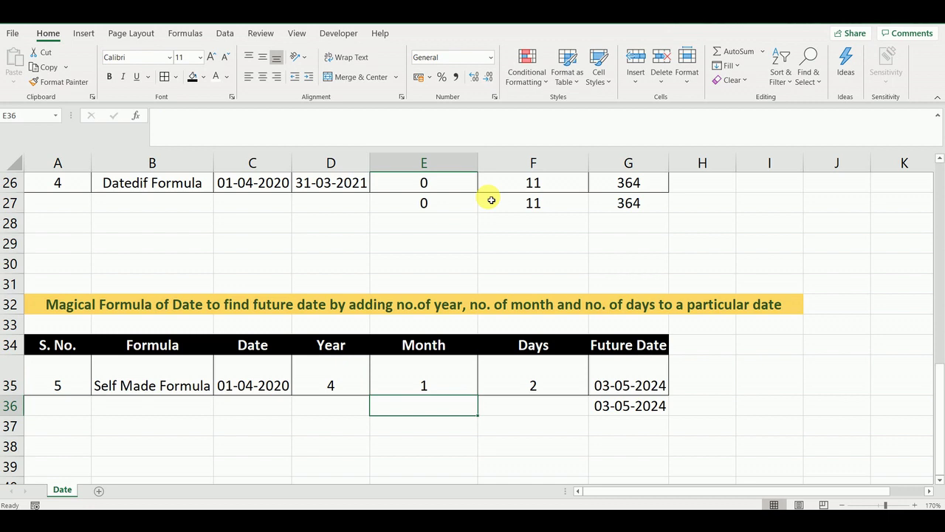
{"action": "left_click", "coordinate": [155, 374]}
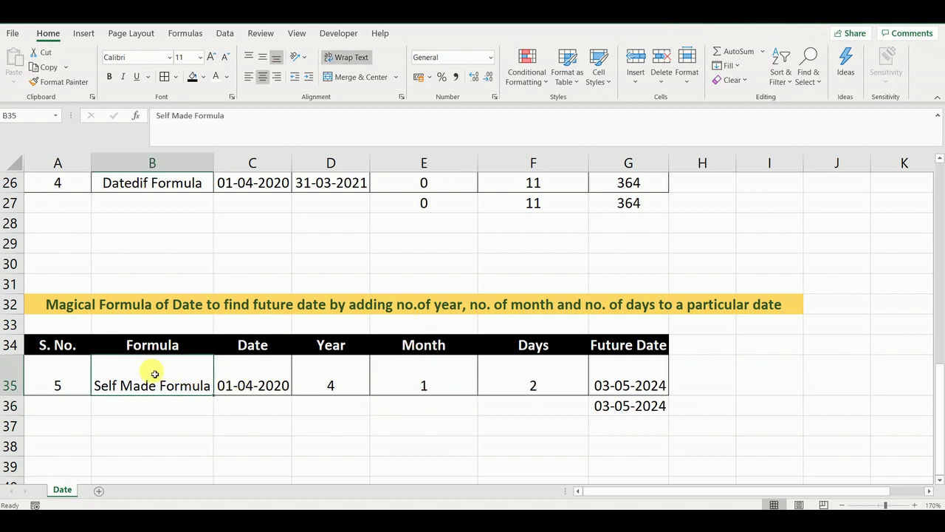
{"action": "left_click", "coordinate": [631, 385]}
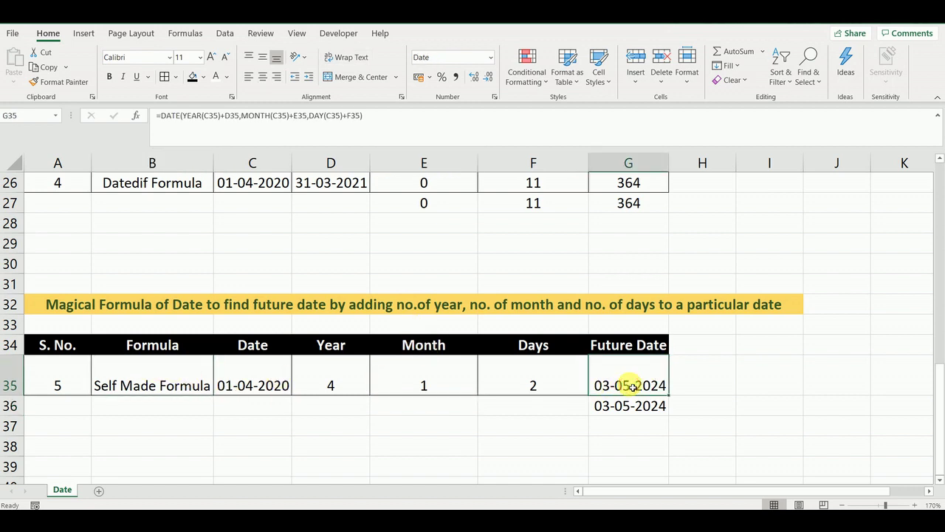